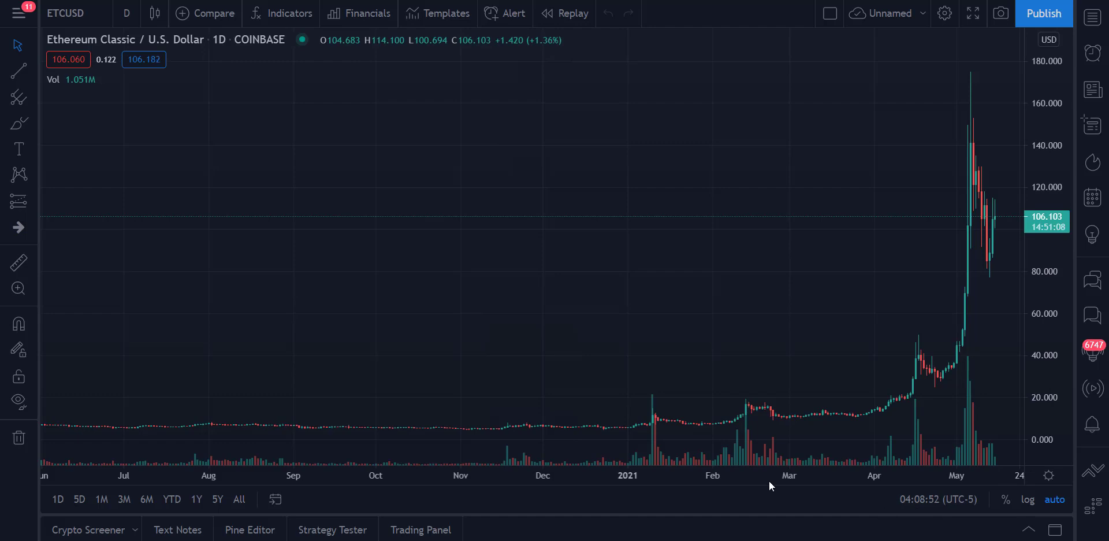
# Step: Look over the full Ethereum Classic daily price history and remove the Volume indicator from the chart
pyautogui.scroll(-5, 370, 474)
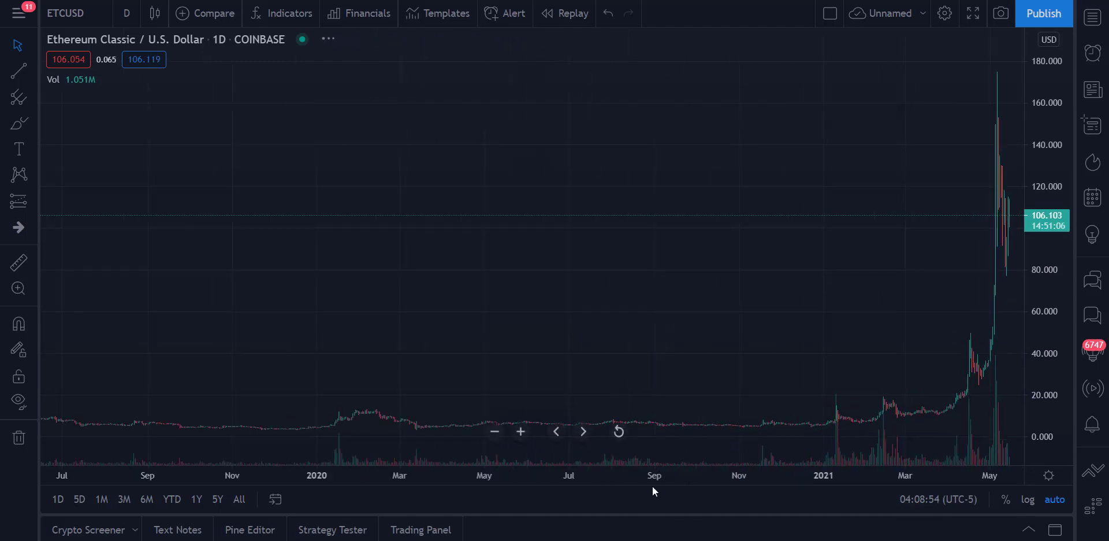
pyautogui.scroll(-2, 451, 474)
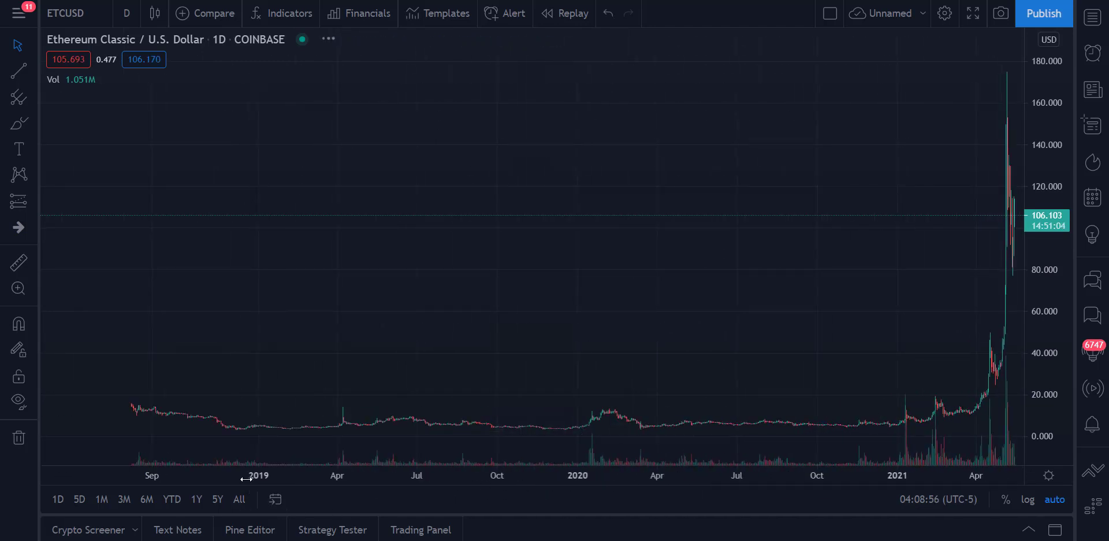
pyautogui.moveTo(246, 478); pyautogui.dragTo(112, 437)
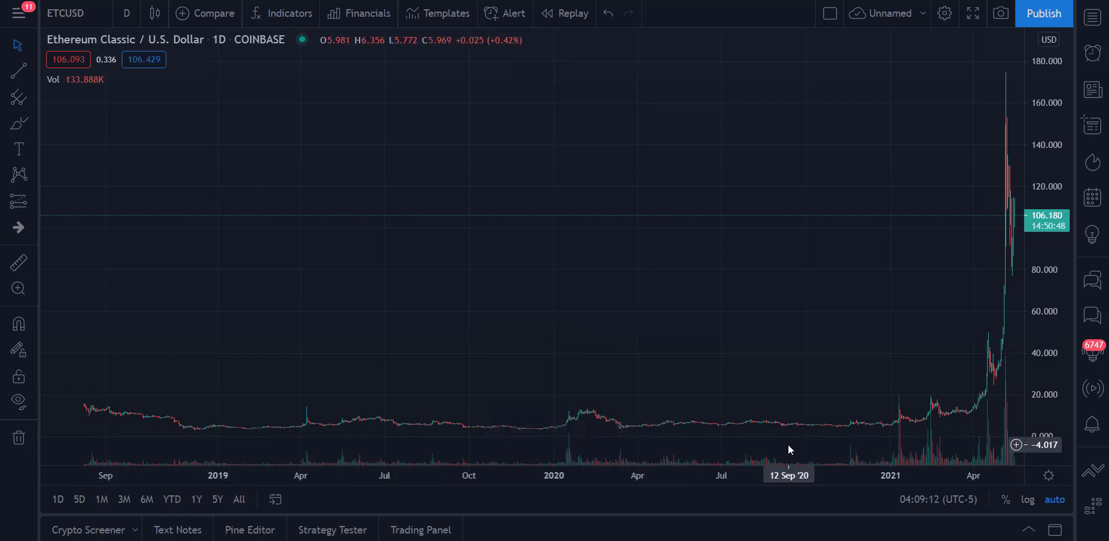
pyautogui.moveTo(763, 474); pyautogui.dragTo(530, 462)
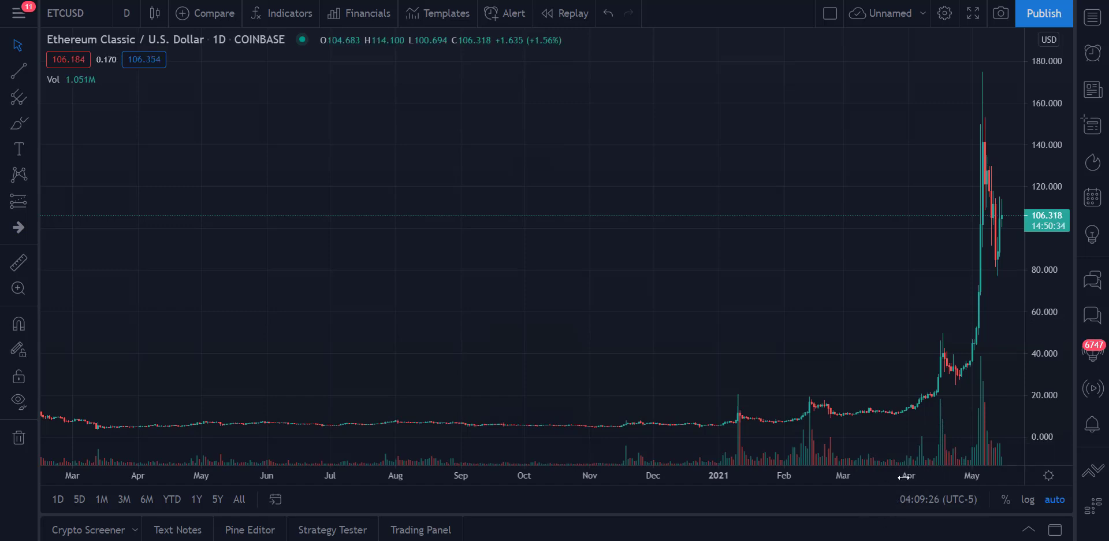
pyautogui.moveTo(903, 476); pyautogui.dragTo(452, 459)
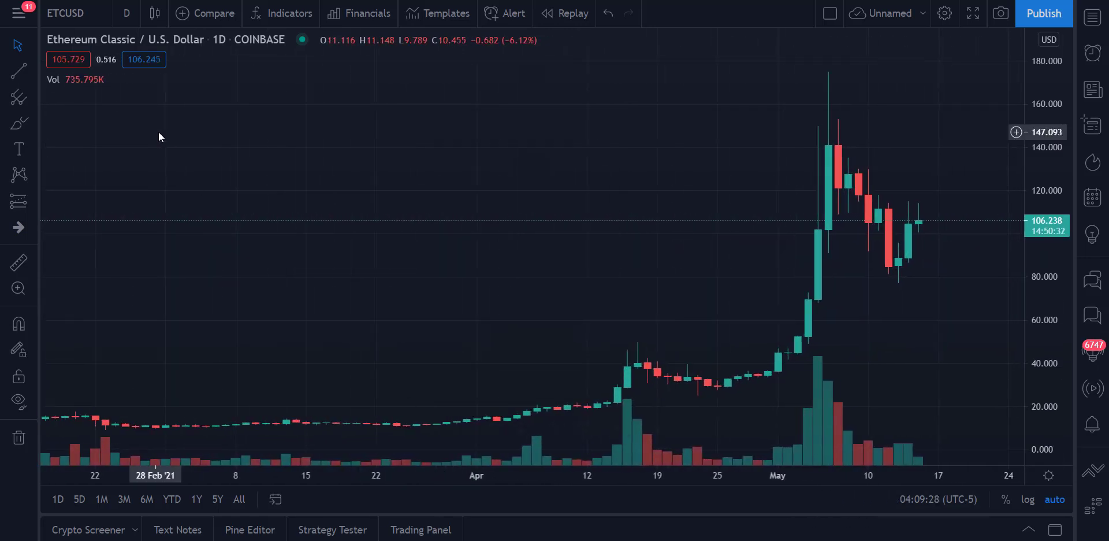
pyautogui.click(113, 81)
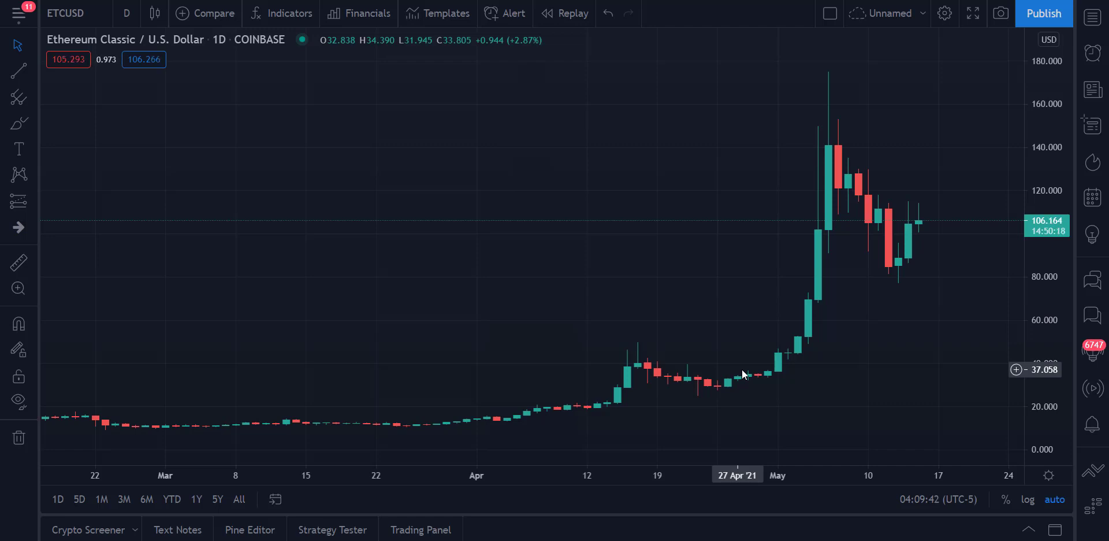
# Step: Add three built-in Moving Average indicators to the ETCUSD daily chart
pyautogui.scroll(-5, 324, 475)
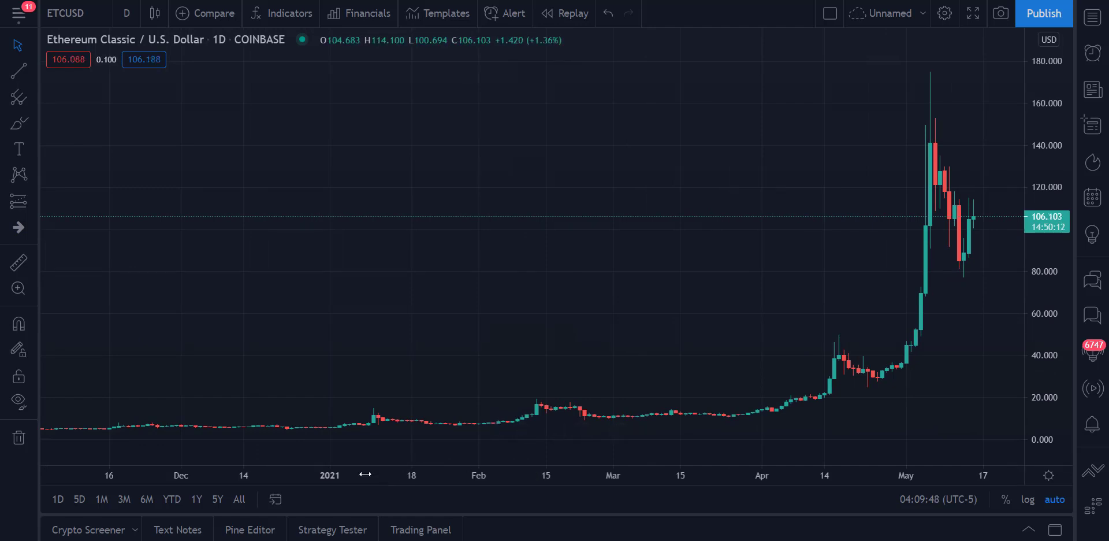
pyautogui.moveTo(366, 475); pyautogui.dragTo(693, 474)
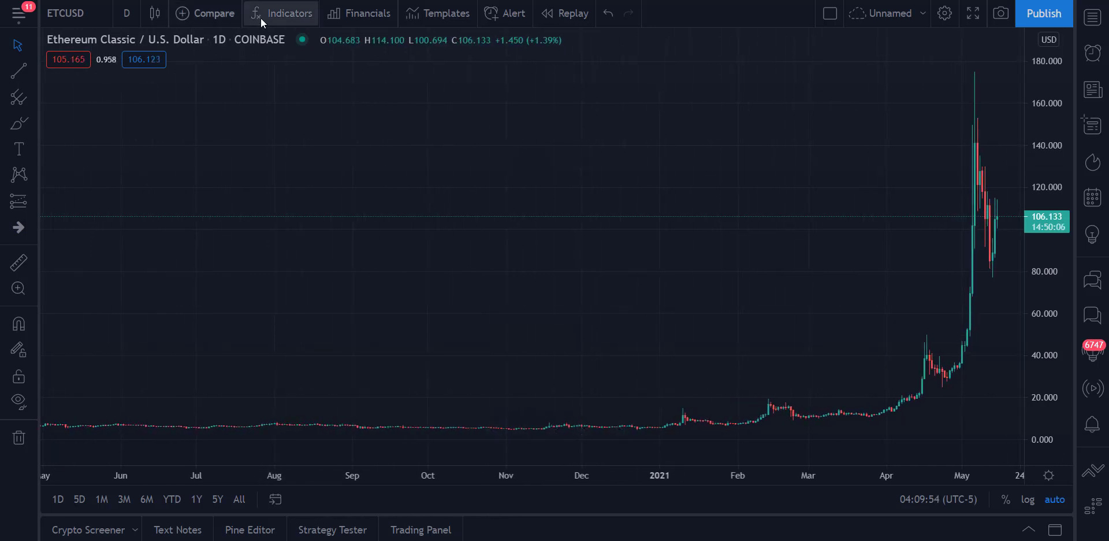
pyautogui.click(276, 18)
pyautogui.write('mov')
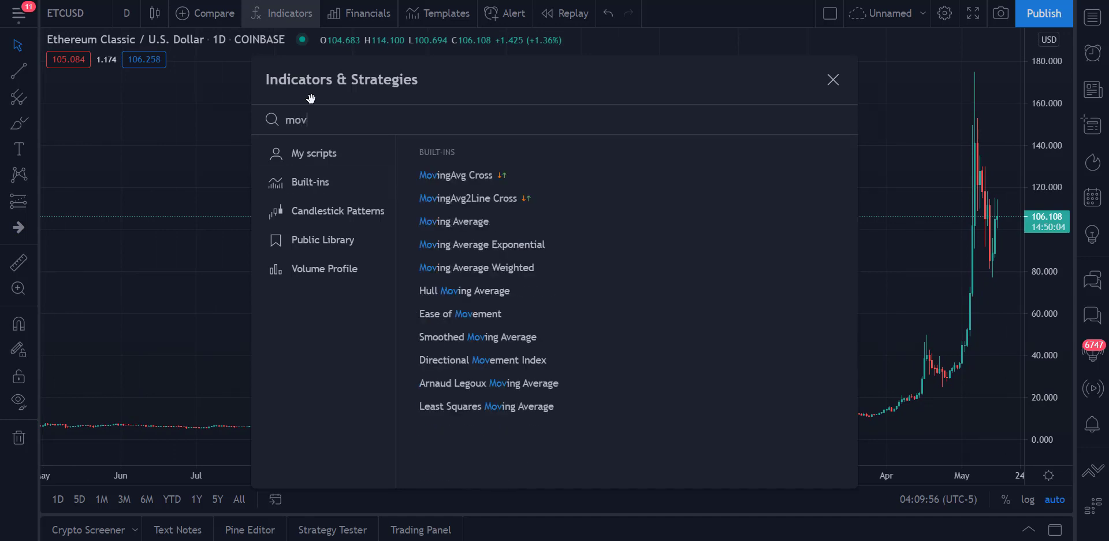
pyautogui.write('ing averag')
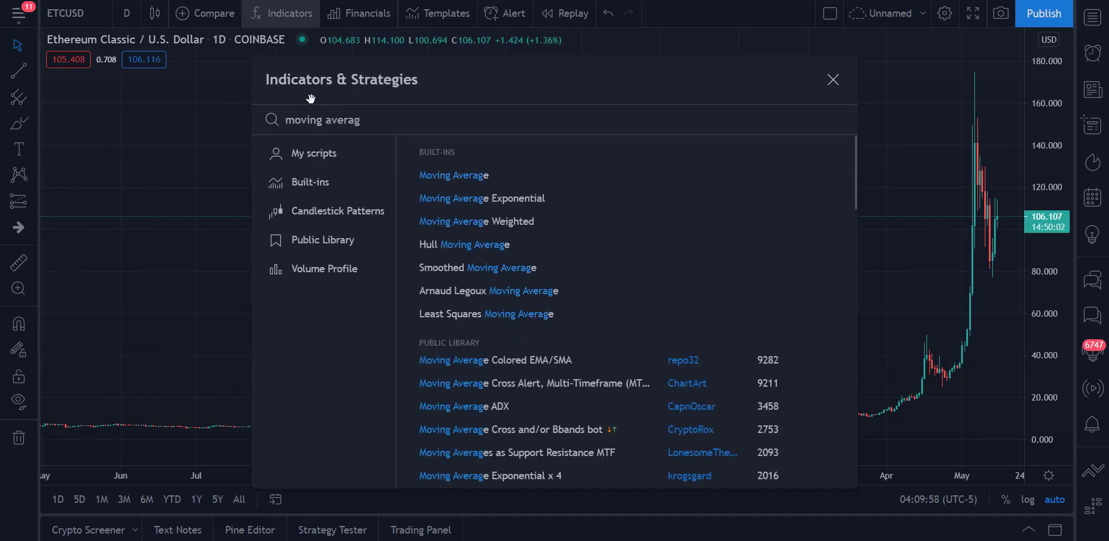
pyautogui.click(484, 176)
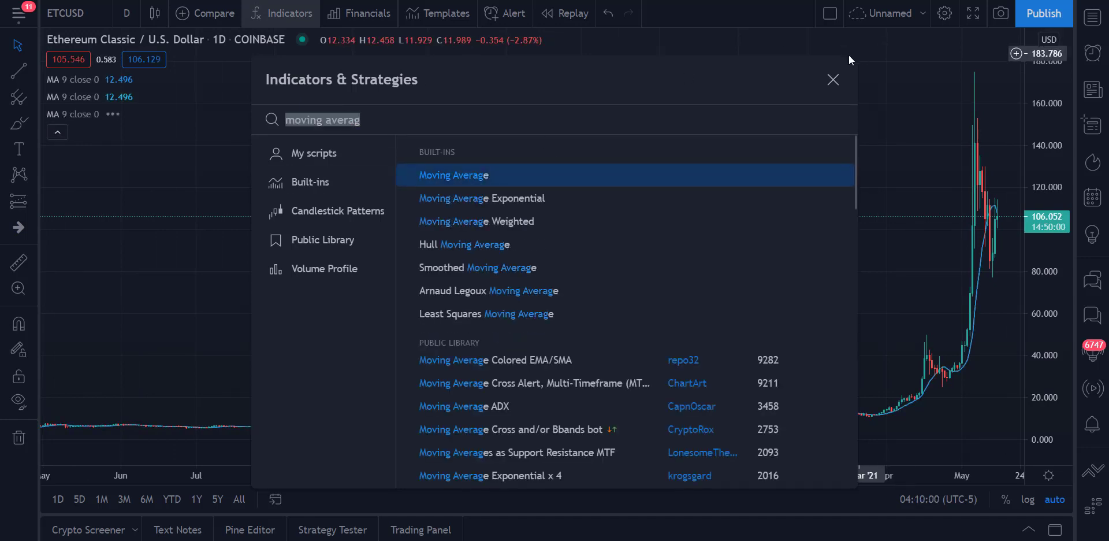
pyautogui.click(833, 79)
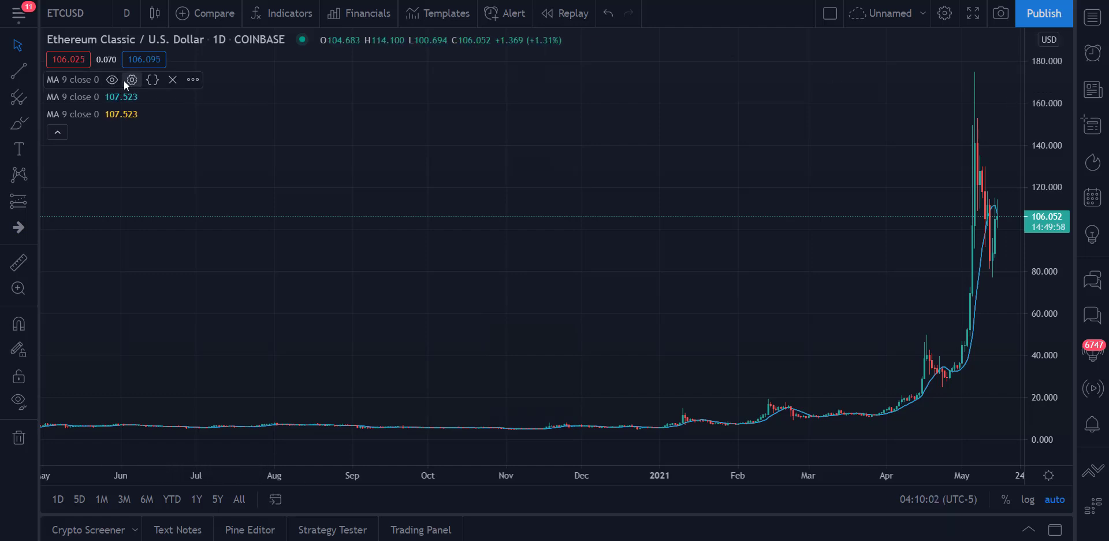
# Step: Set the first moving average's length to 10 and its line colour to green
pyautogui.click(131, 80)
pyautogui.click(518, 264)
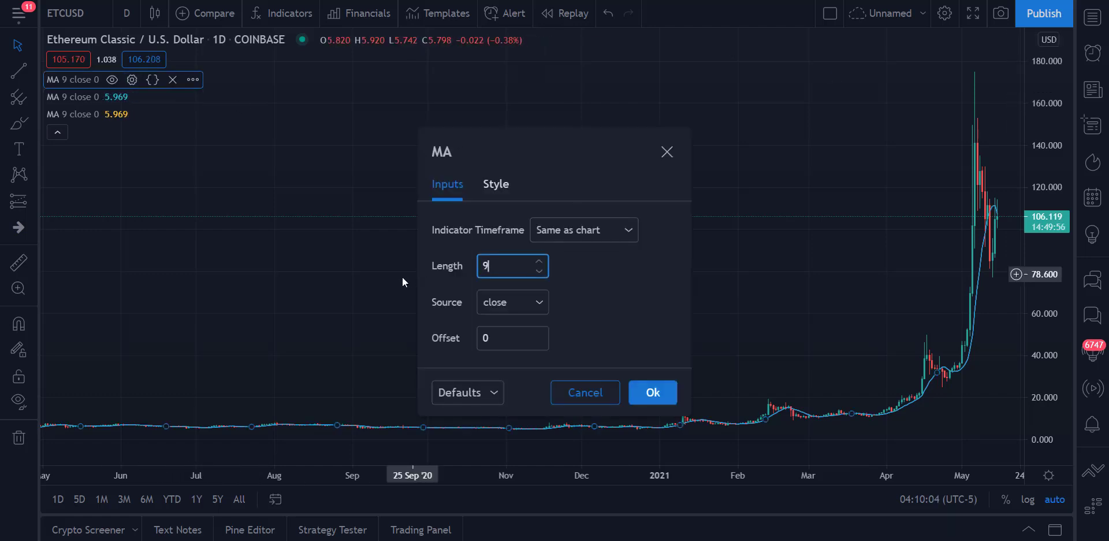
pyautogui.press('BackSpace')
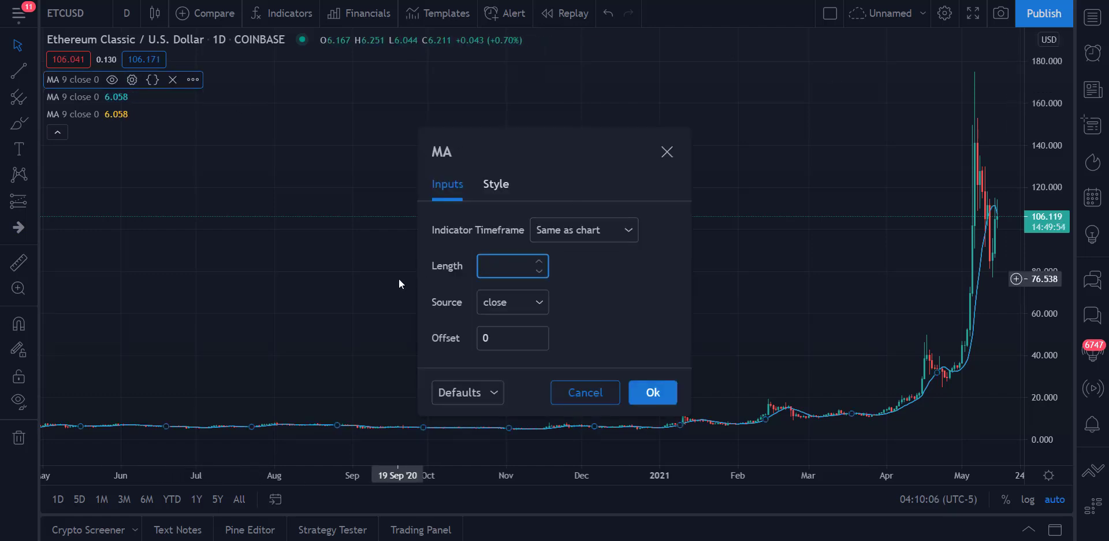
pyautogui.write('10')
pyautogui.click(495, 185)
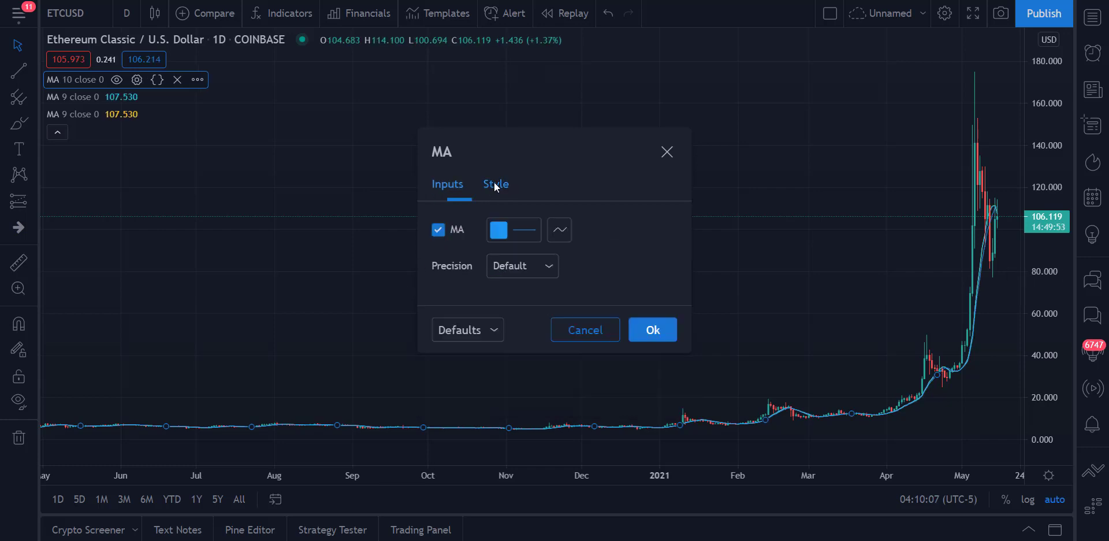
pyautogui.click(507, 230)
pyautogui.click(560, 276)
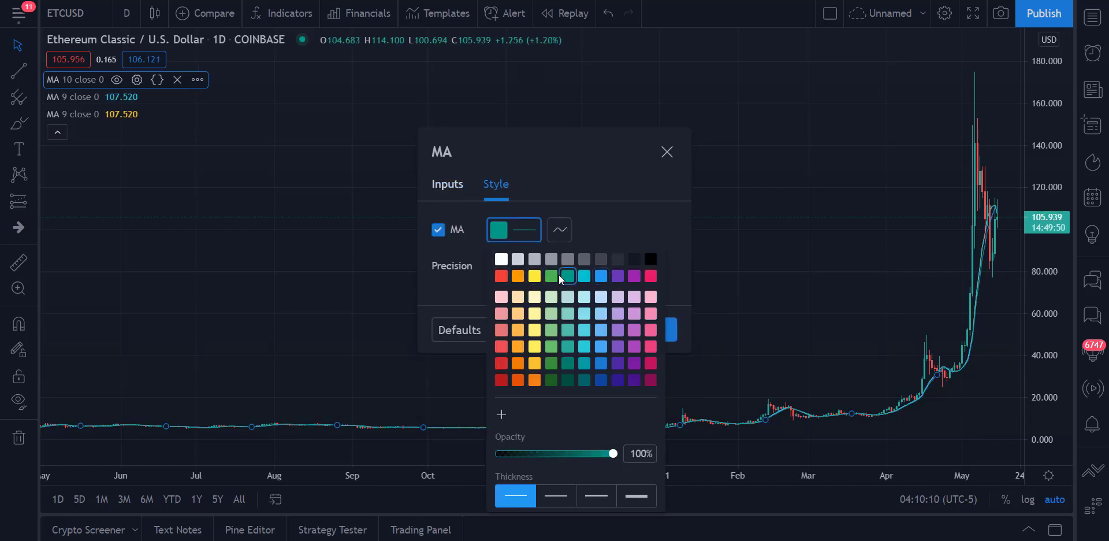
pyautogui.click(552, 276)
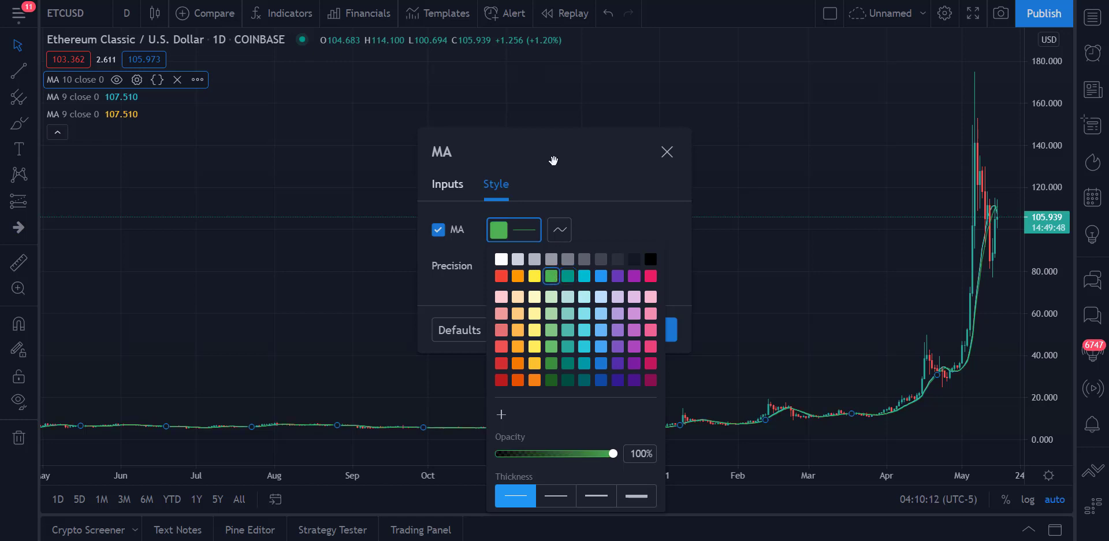
pyautogui.click(555, 162)
pyautogui.click(648, 329)
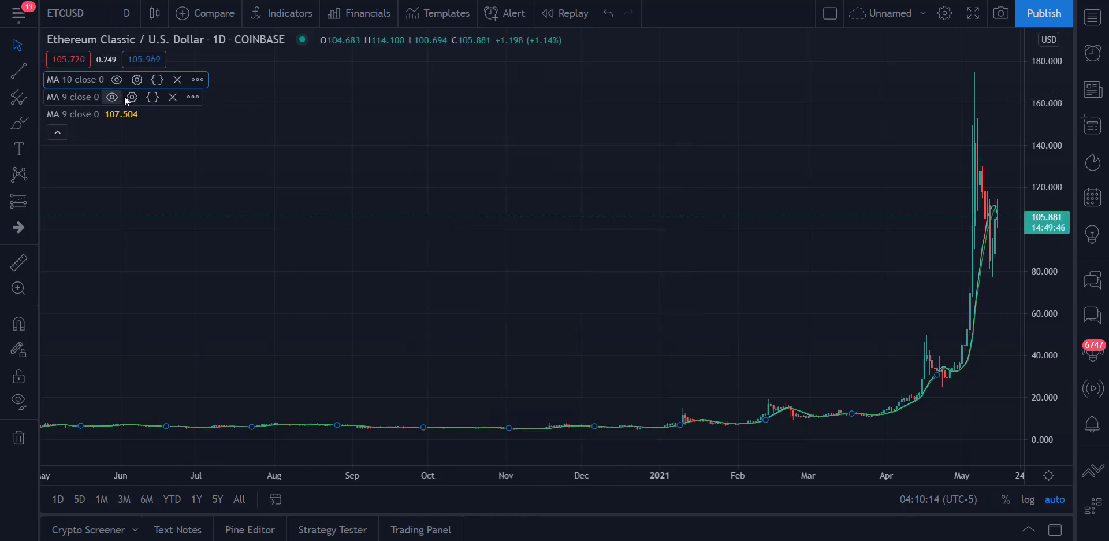
# Step: Set the second moving average's line colour to red and its length to 20
pyautogui.click(133, 97)
pyautogui.click(512, 260)
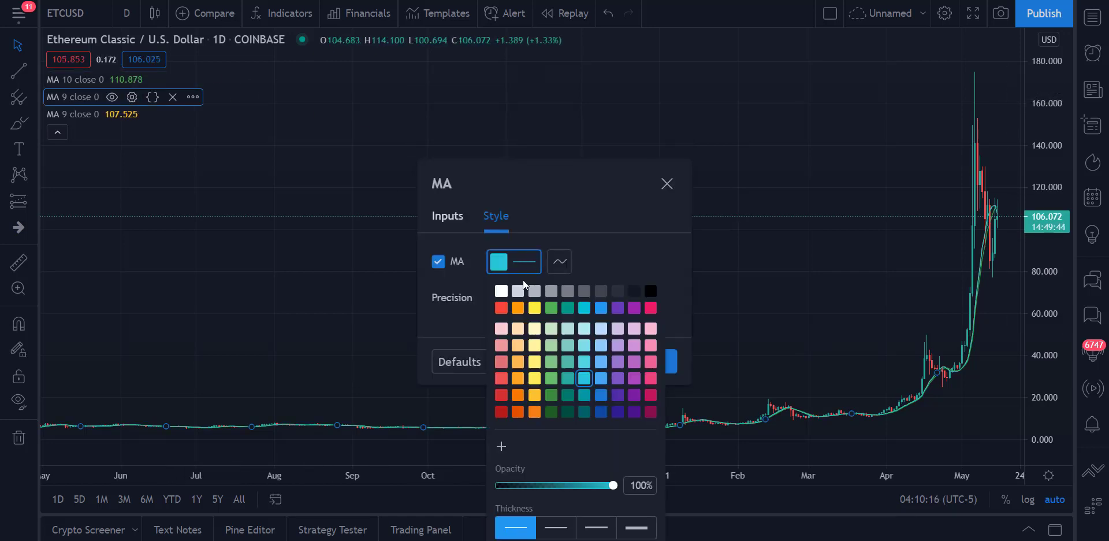
pyautogui.click(500, 308)
pyautogui.click(457, 218)
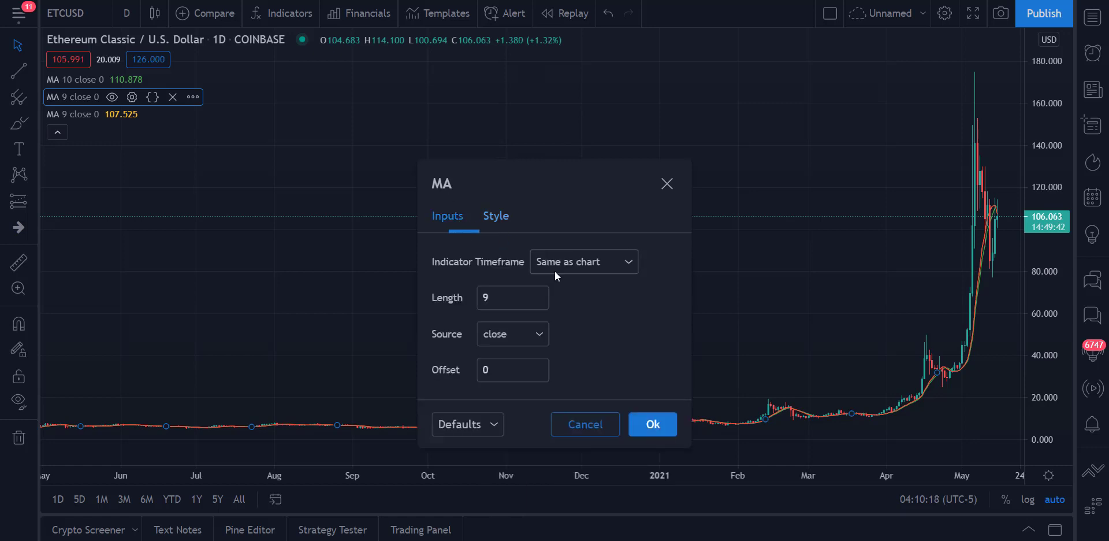
pyautogui.write('20')
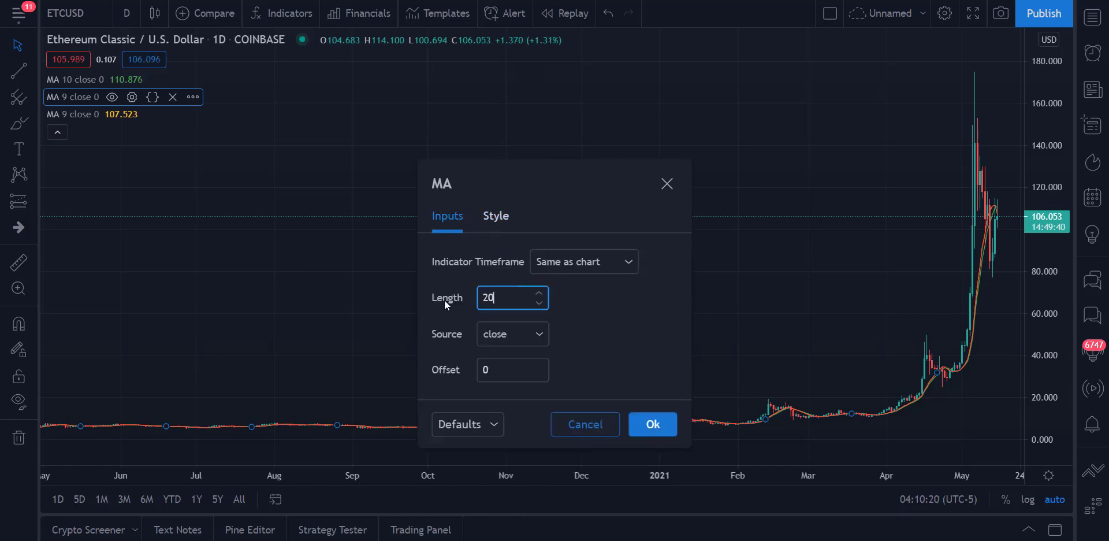
pyautogui.click(652, 424)
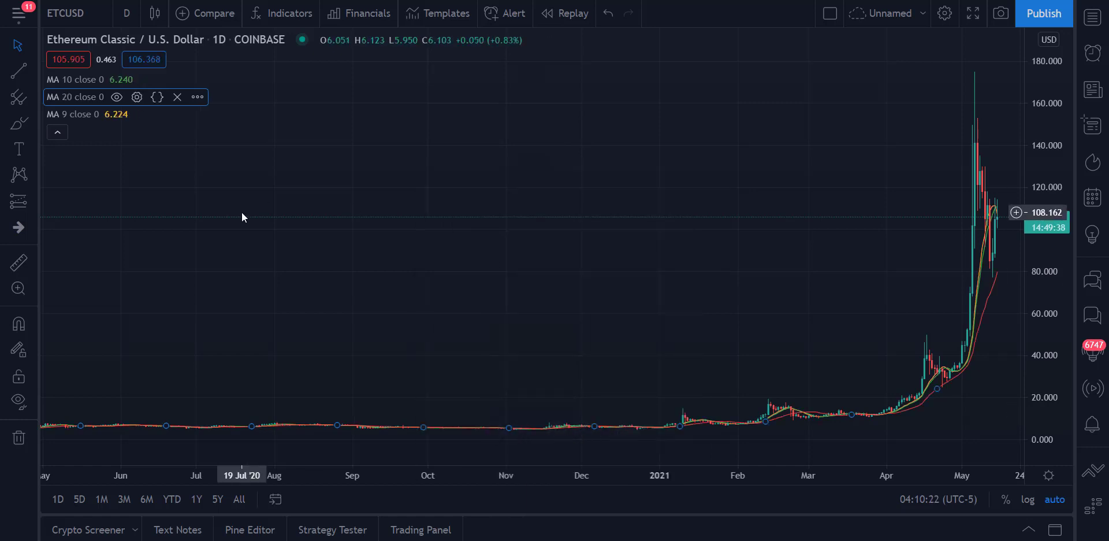
# Step: Set the third moving average's length to 60
pyautogui.click(131, 115)
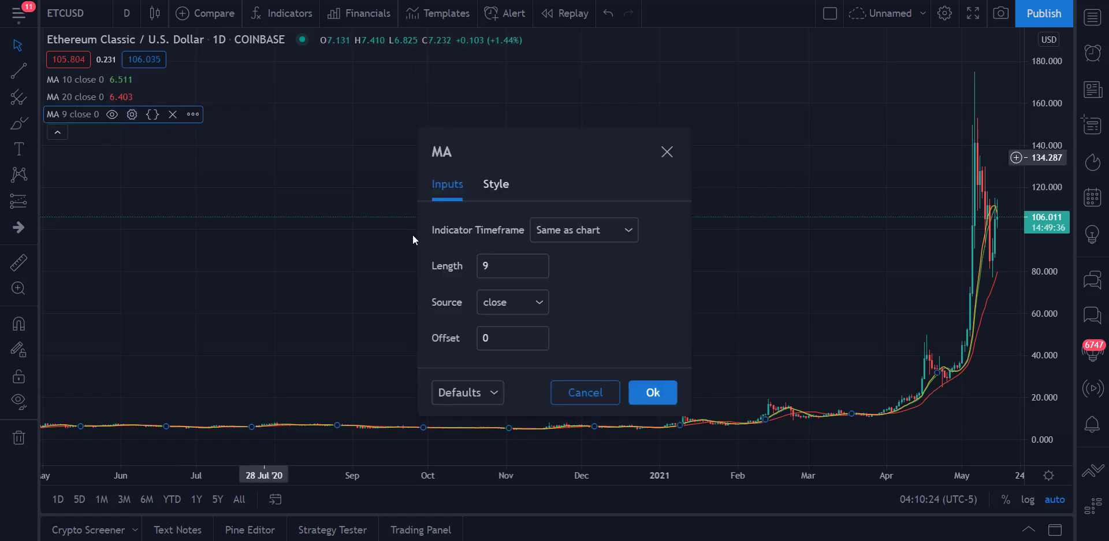
pyautogui.click(509, 271)
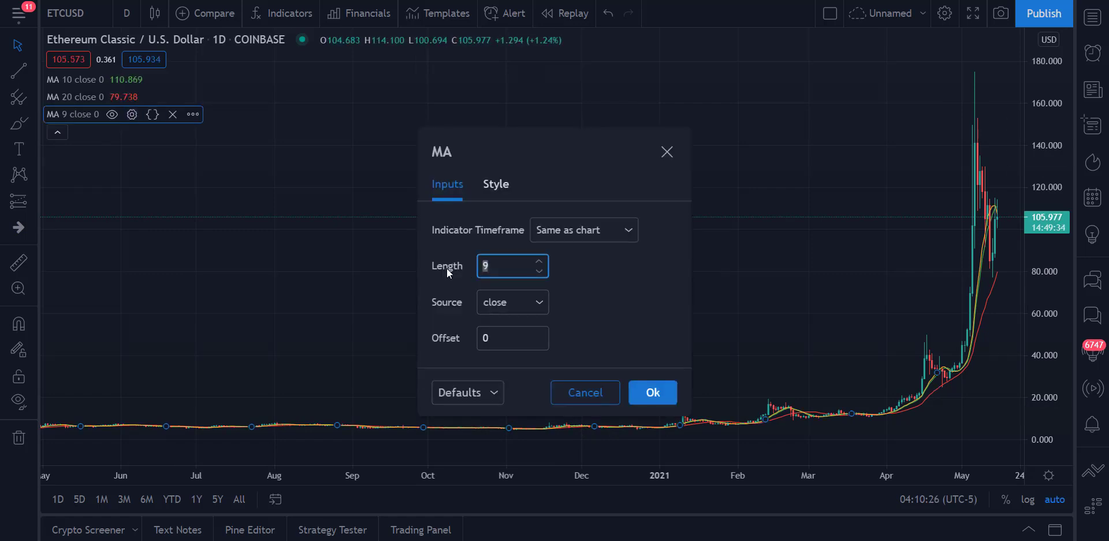
pyautogui.write('60')
pyautogui.click(653, 390)
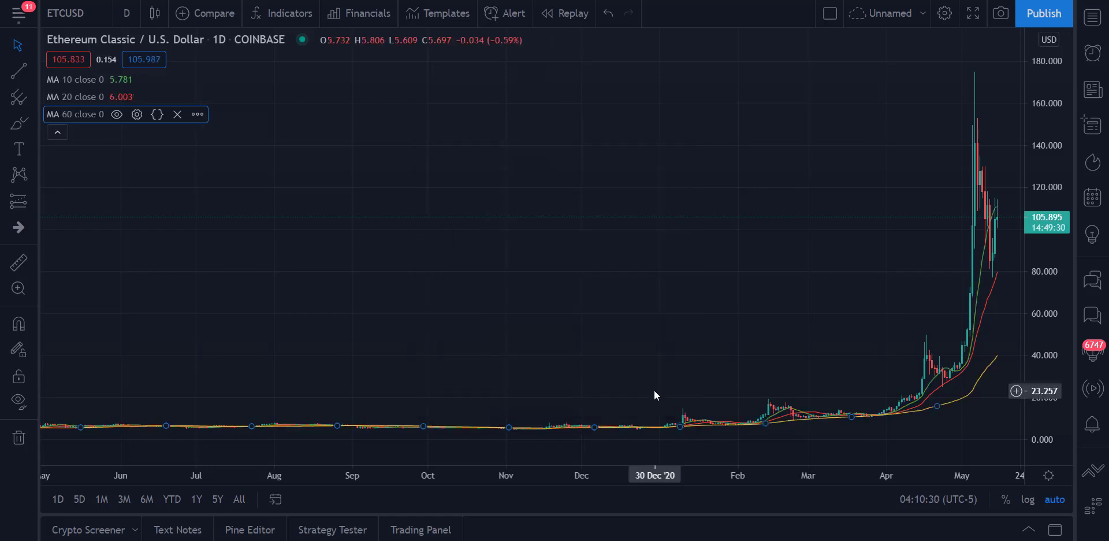
# Step: Examine the three moving averages on the recent daily candles and on the 1 hour timeframe
pyautogui.moveTo(742, 466); pyautogui.dragTo(230, 441)
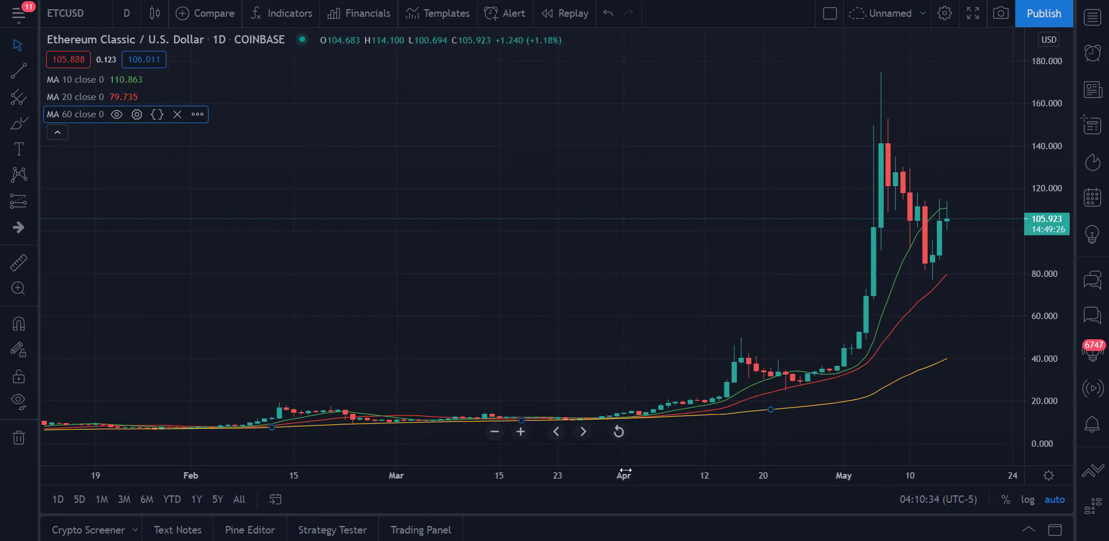
pyautogui.moveTo(625, 471); pyautogui.dragTo(348, 446)
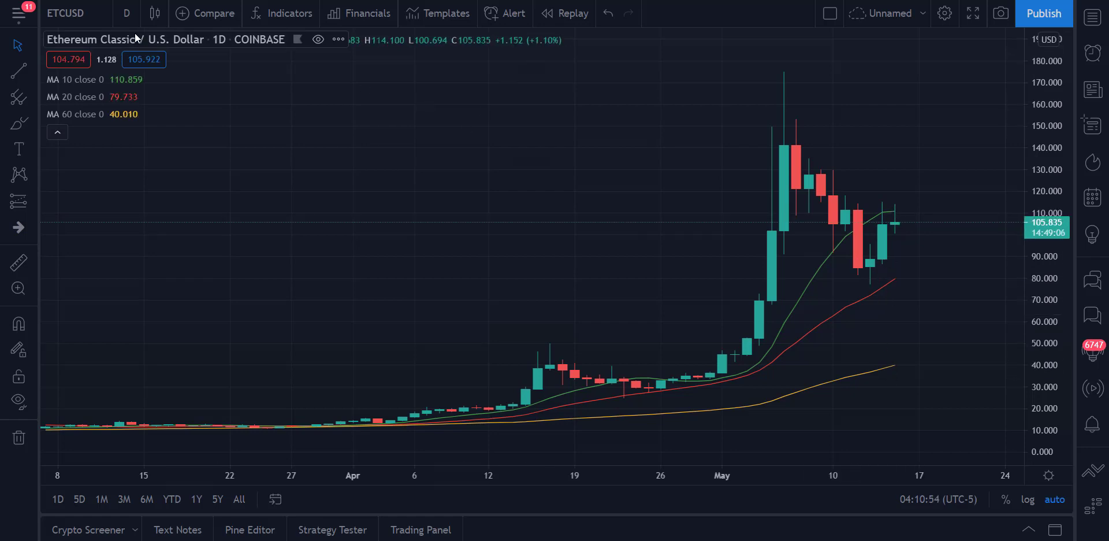
pyautogui.click(127, 8)
pyautogui.click(146, 224)
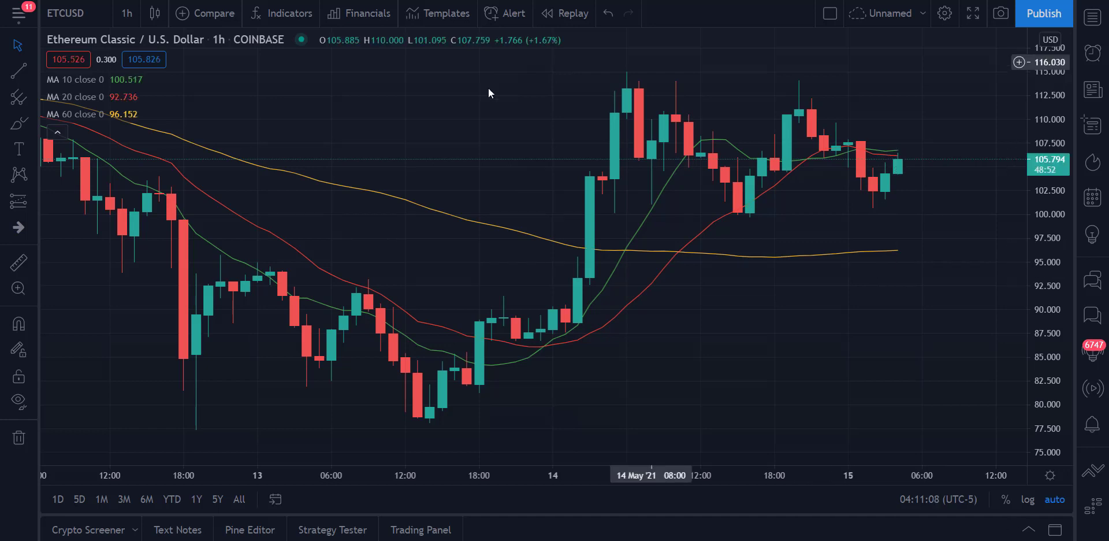
# Step: Examine how the moving averages cross on the 30 minutes and 15 minutes timeframes
pyautogui.moveTo(52, 115)
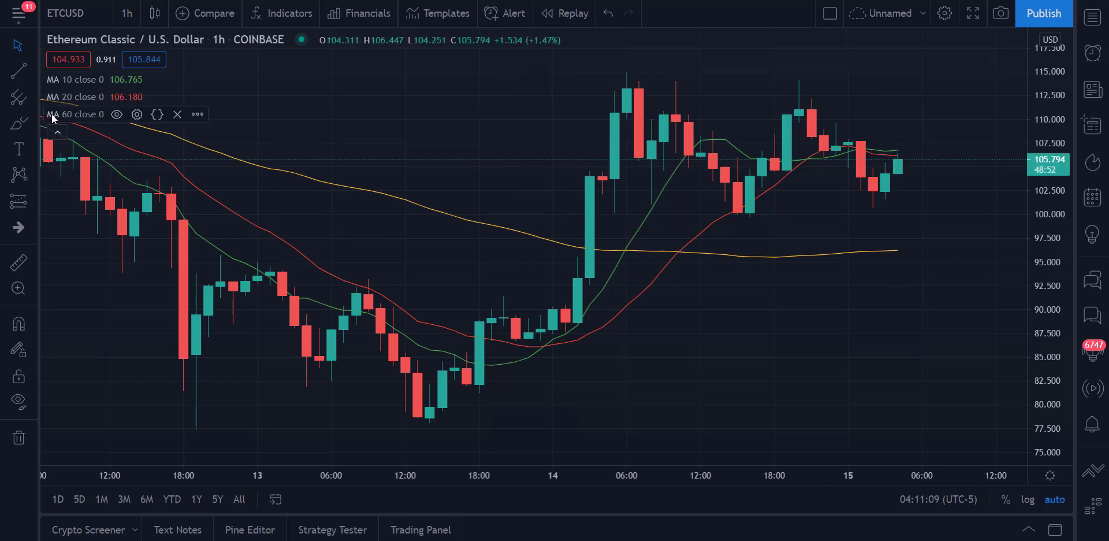
pyautogui.click(130, 13)
pyautogui.click(134, 156)
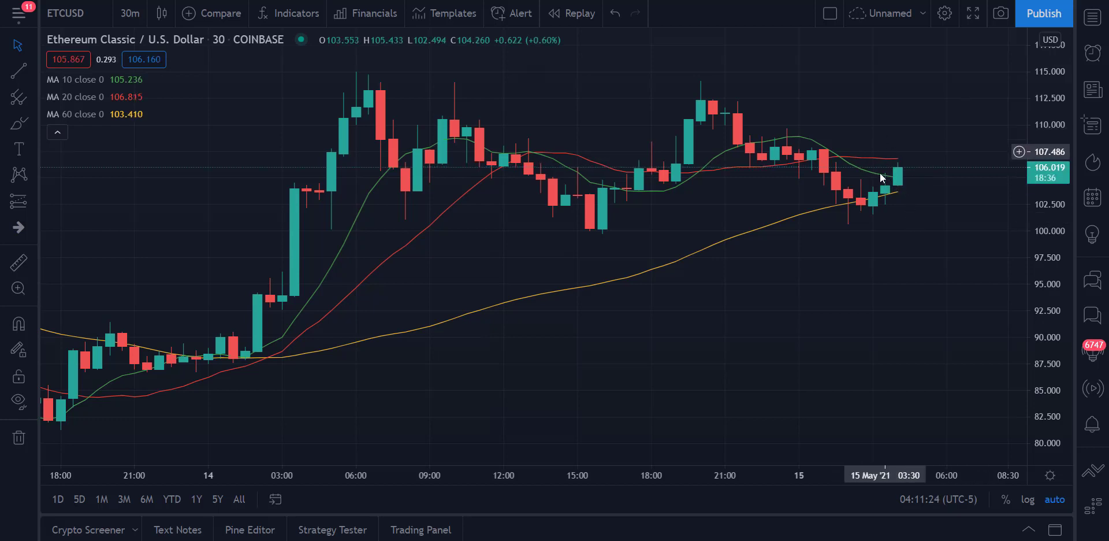
pyautogui.click(133, 17)
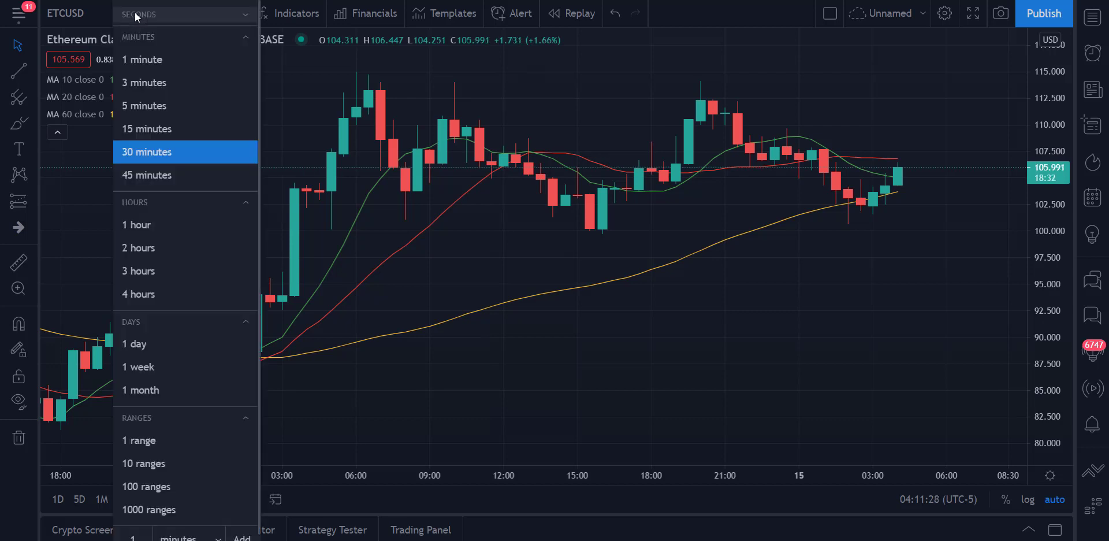
pyautogui.click(148, 128)
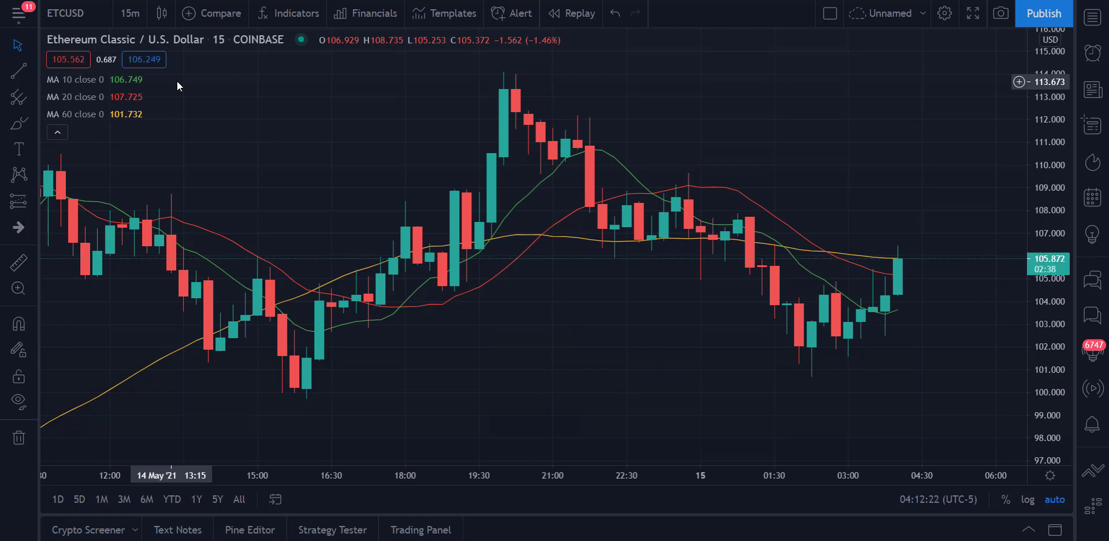
# Step: Return the chart to the 1 day timeframe and remove all three moving averages
pyautogui.click(131, 13)
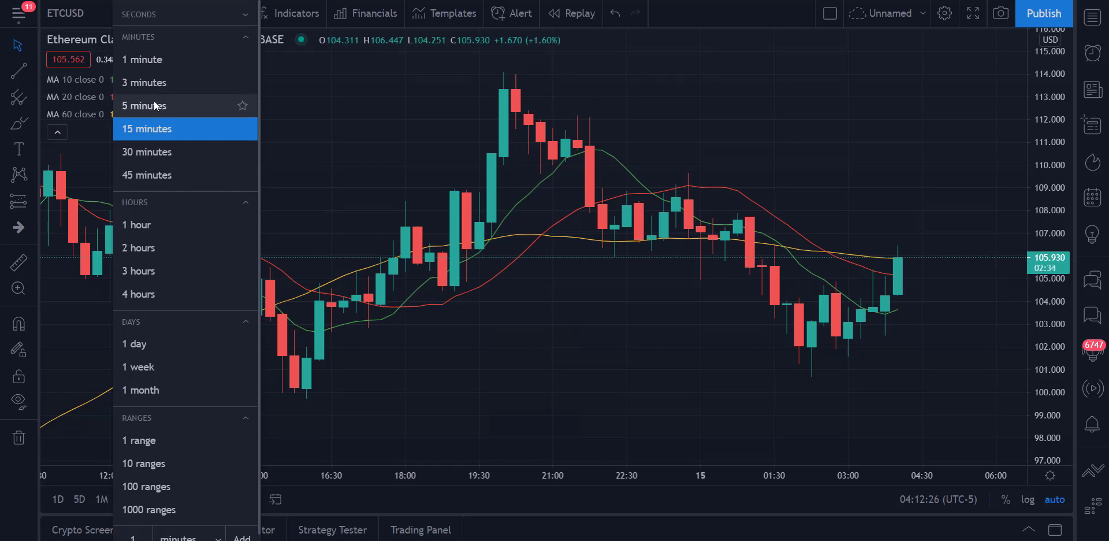
pyautogui.click(139, 352)
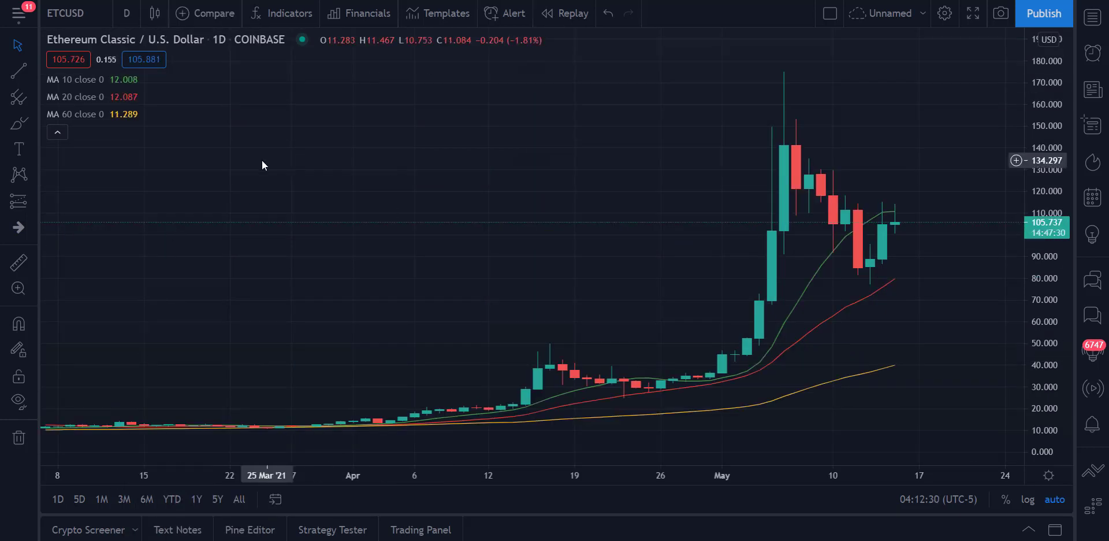
pyautogui.click(176, 81)
pyautogui.click(176, 81)
pyautogui.click(176, 81)
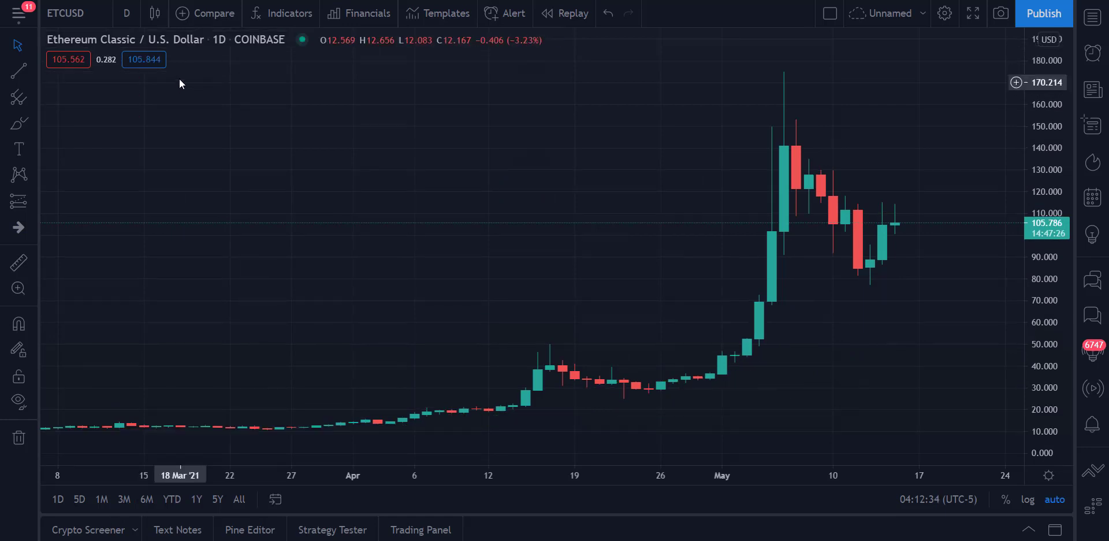
# Step: Add the built-in MACD indicator to the daily ETCUSD chart
pyautogui.click(279, 15)
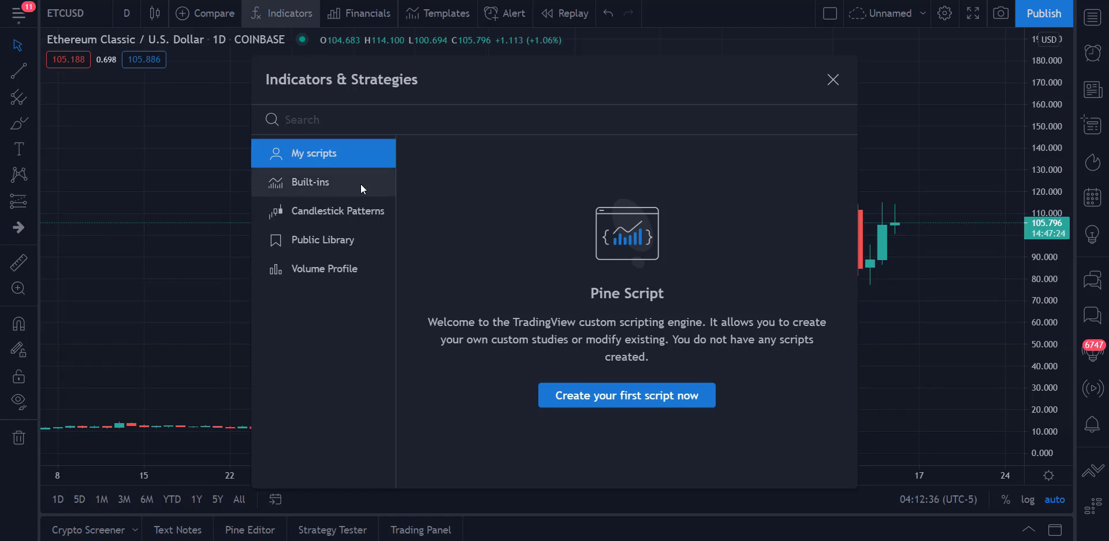
pyautogui.write('macd')
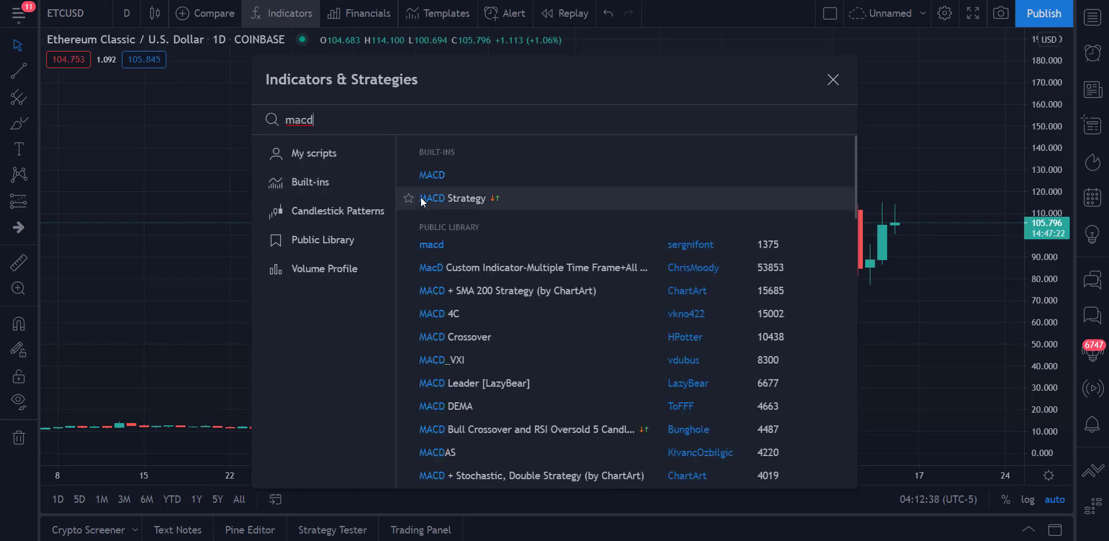
pyautogui.click(430, 175)
pyautogui.click(833, 79)
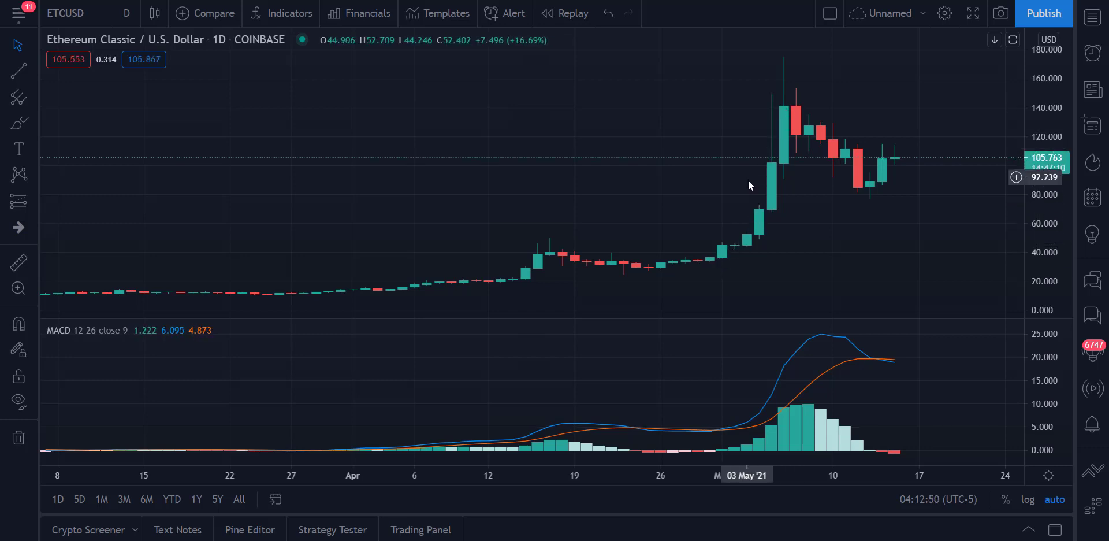
# Step: Examine the MACD lines and histogram on the 1 hour, 30 minutes and 15 minutes timeframes
pyautogui.click(126, 14)
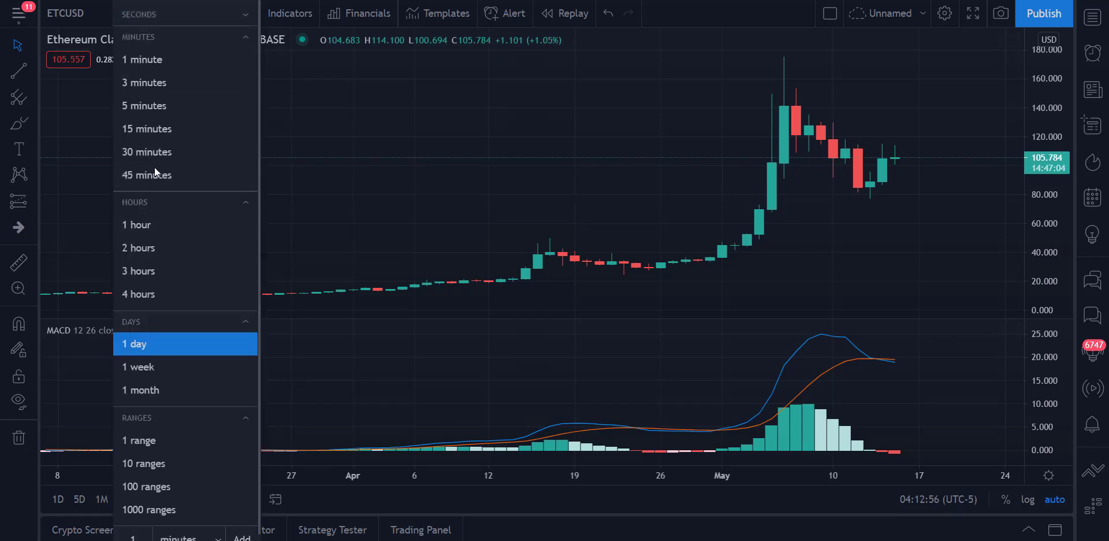
pyautogui.click(151, 227)
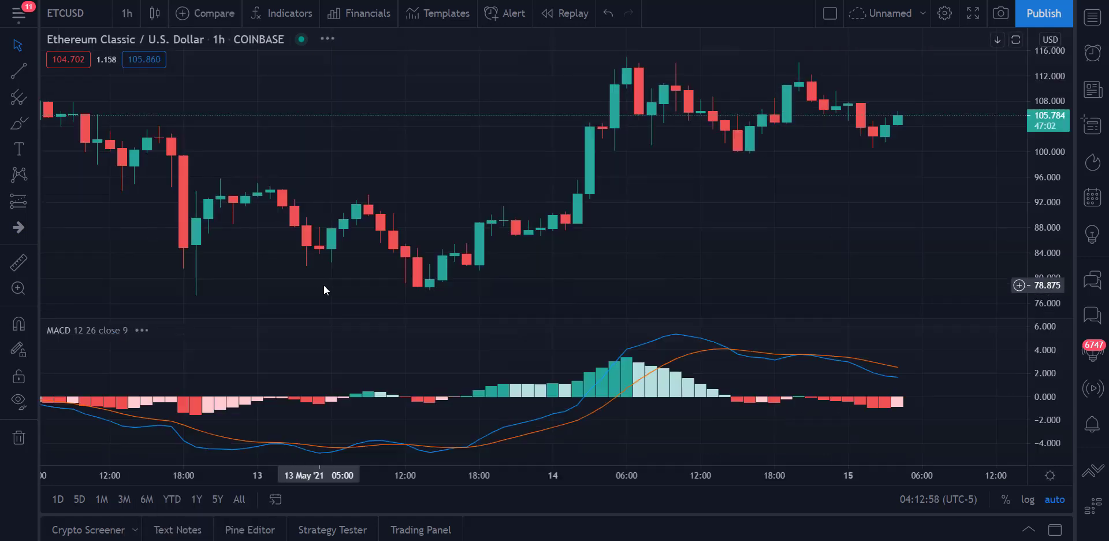
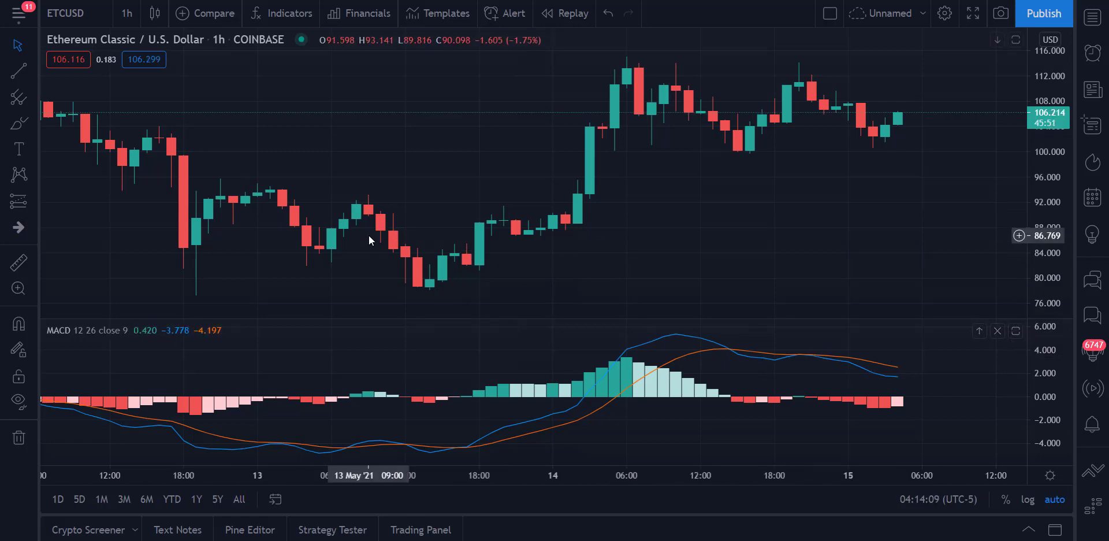
pyautogui.click(124, 16)
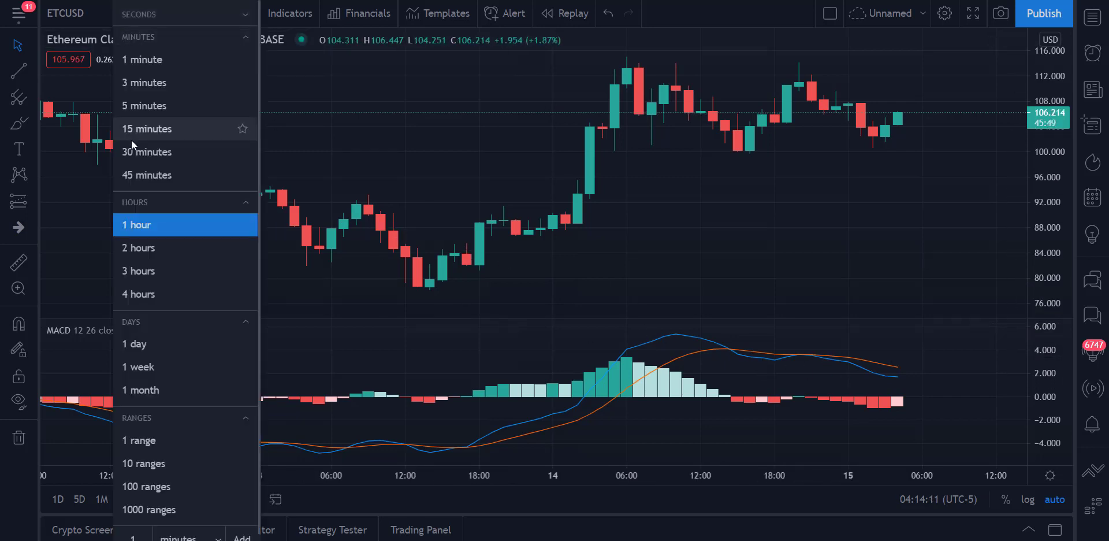
pyautogui.click(143, 157)
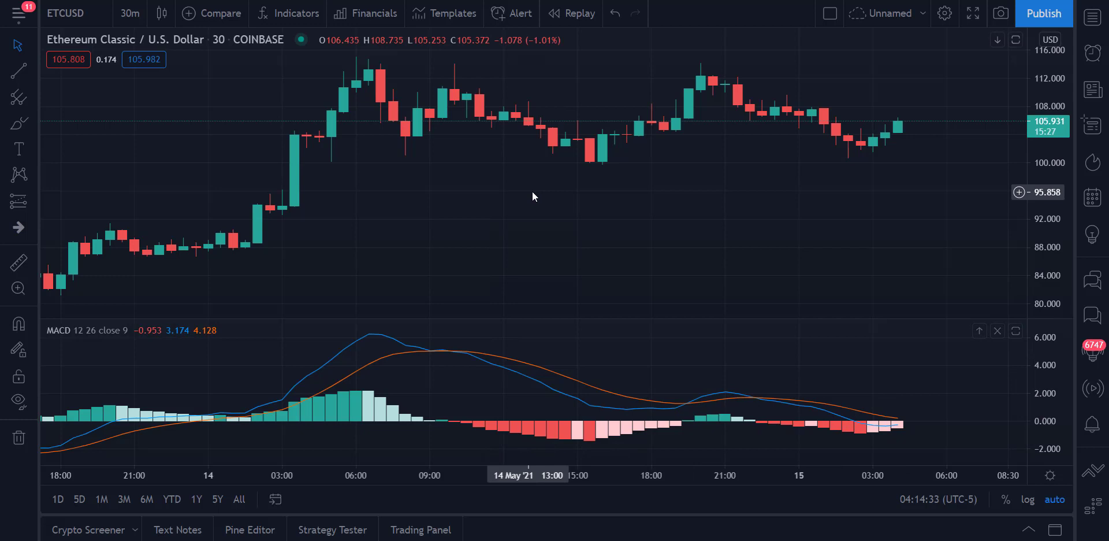
pyautogui.click(128, 13)
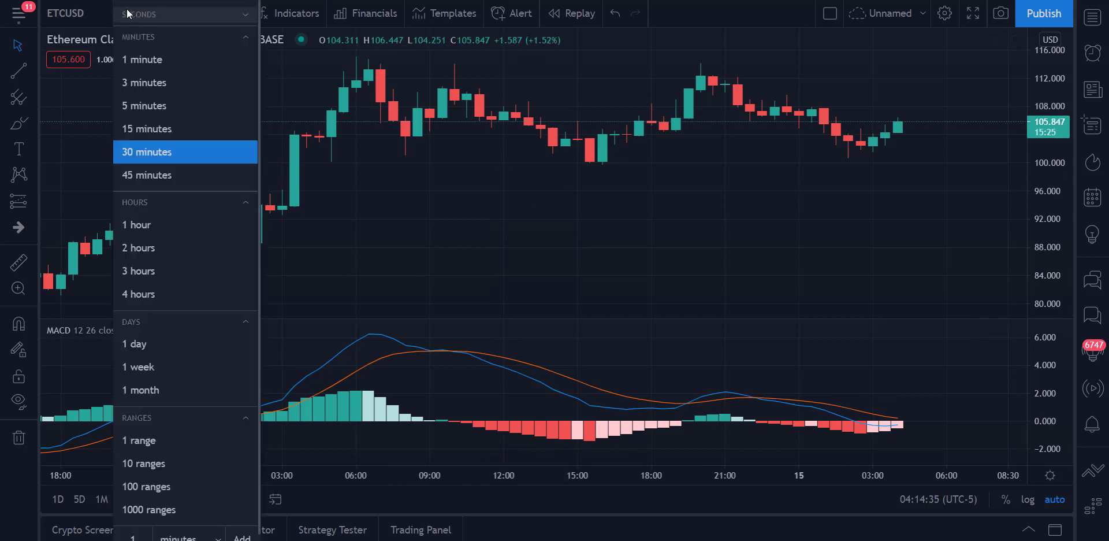
pyautogui.click(131, 128)
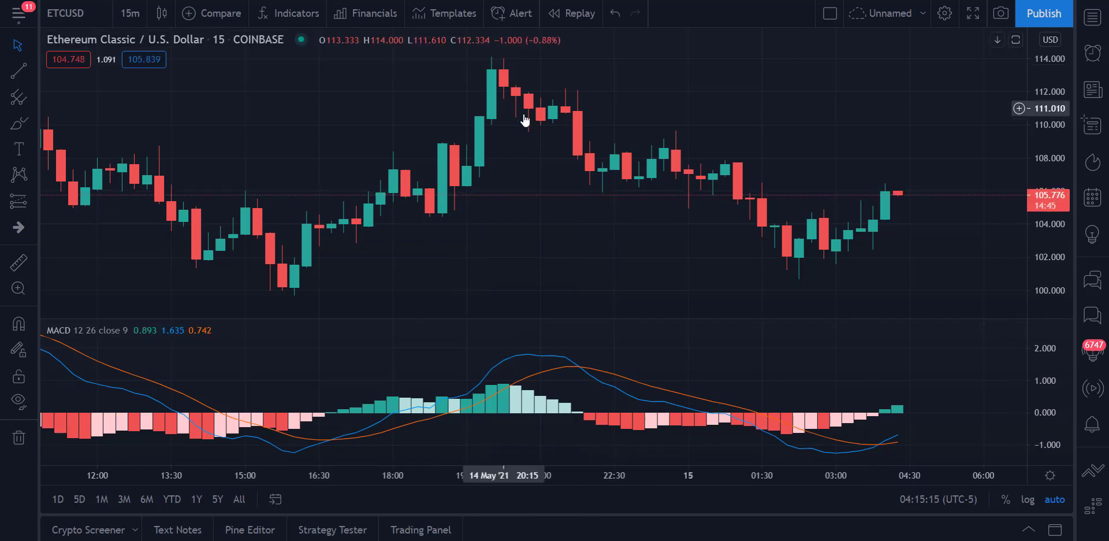
# Step: Return the chart to the 1 day timeframe and remove the MACD indicator
pyautogui.click(126, 13)
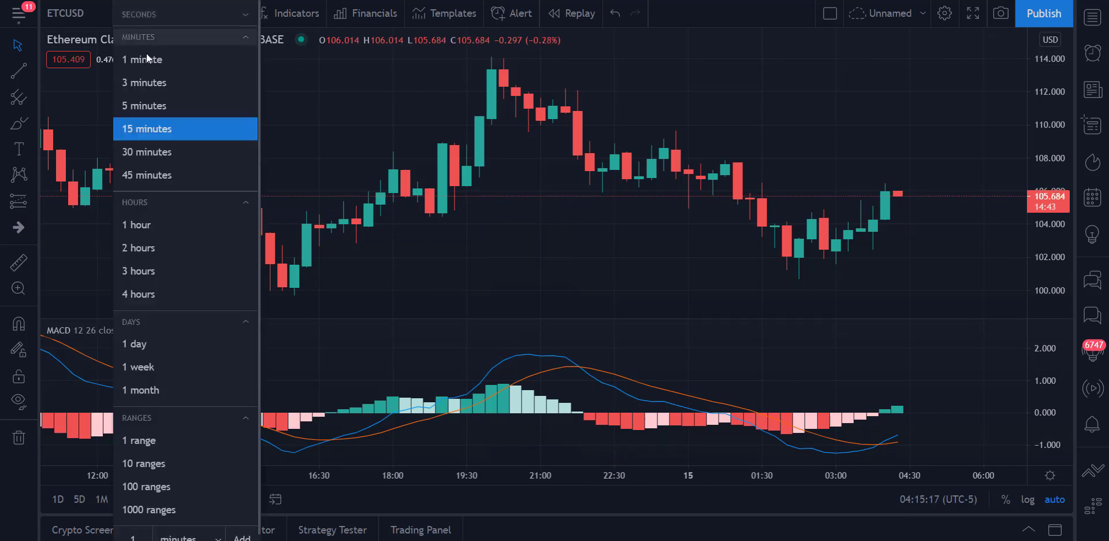
pyautogui.click(155, 351)
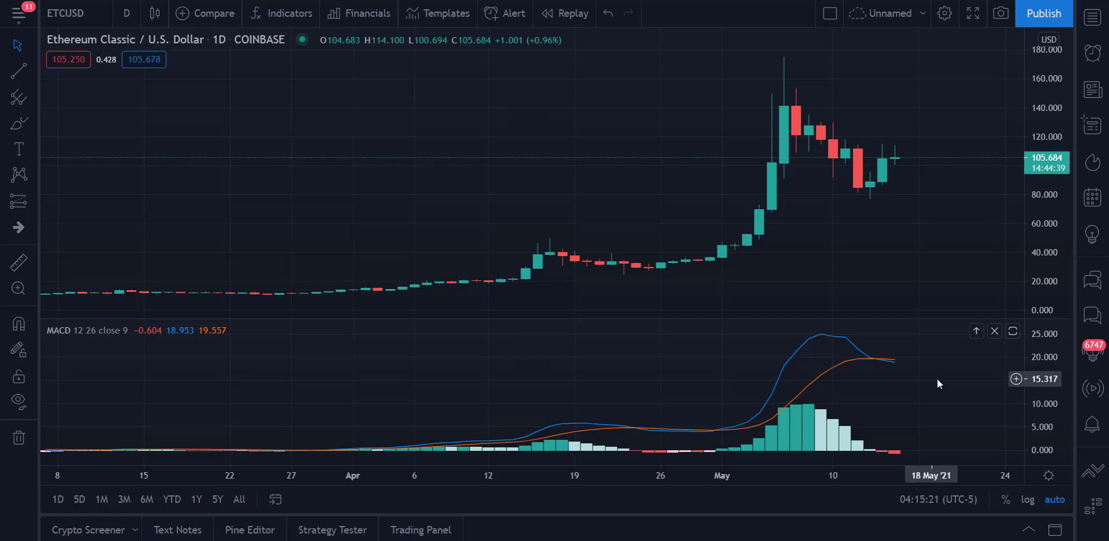
pyautogui.click(993, 331)
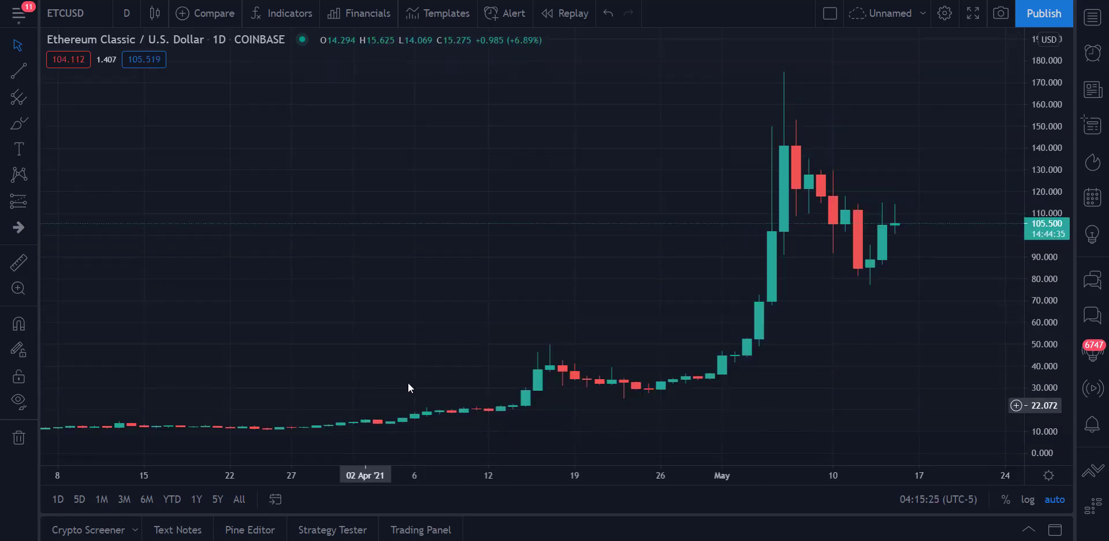
# Step: Draw a Fib Retracement from the 2 January 2021 low at about 6.07 up to the May peak level at about 175.19
pyautogui.moveTo(267, 475); pyautogui.dragTo(623, 452)
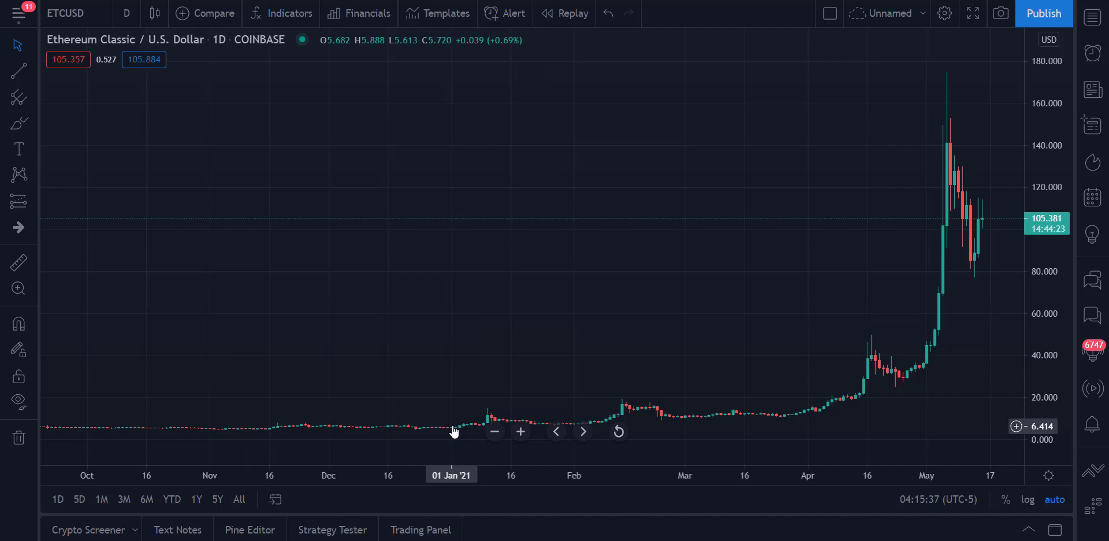
pyautogui.click(33, 97)
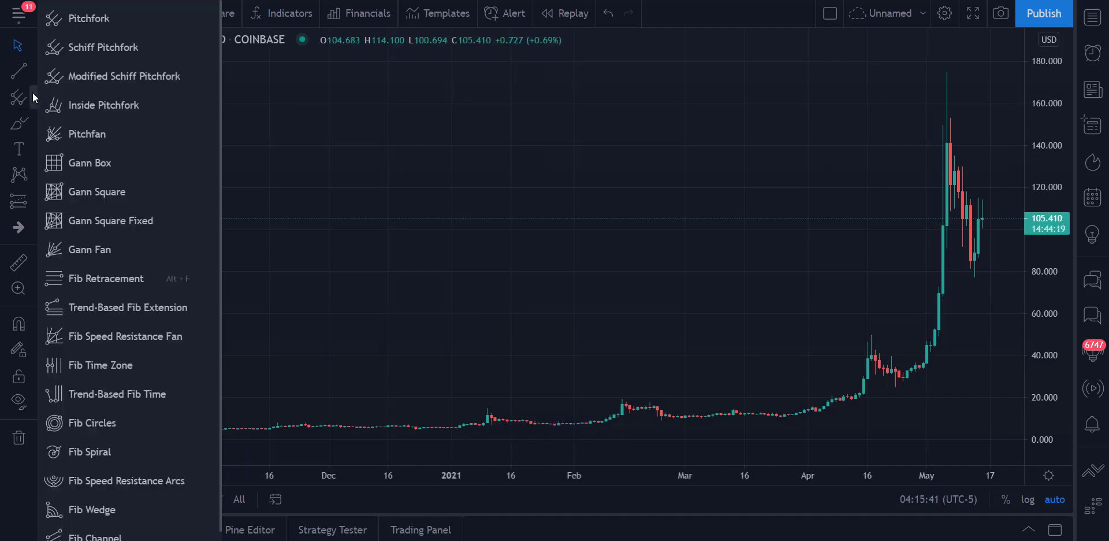
pyautogui.click(127, 278)
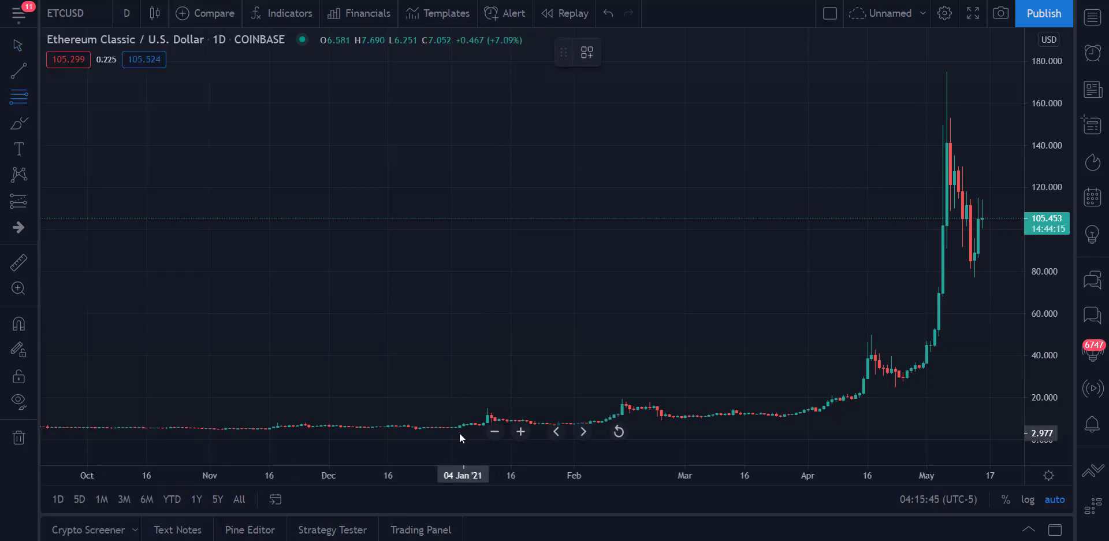
pyautogui.click(454, 426)
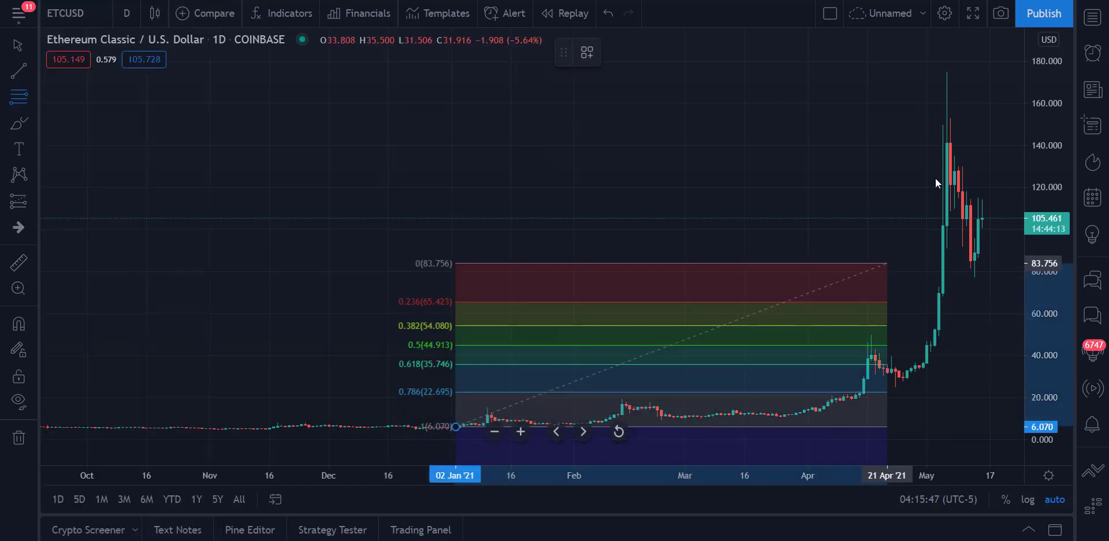
pyautogui.click(987, 71)
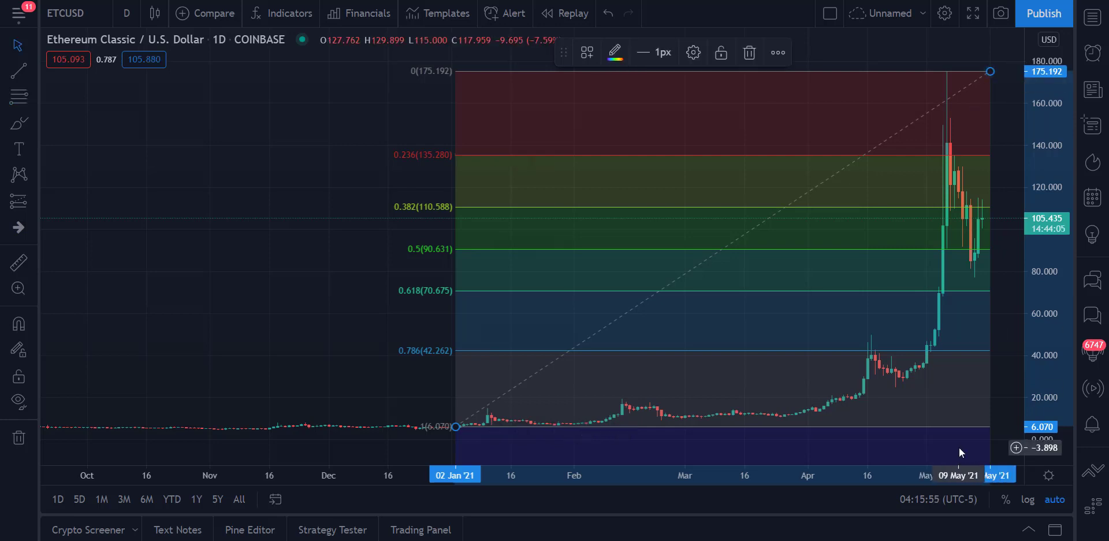
# Step: Examine the recent candles against the Fibonacci levels and delete the Fib Retracement
pyautogui.moveTo(897, 476); pyautogui.dragTo(848, 472)
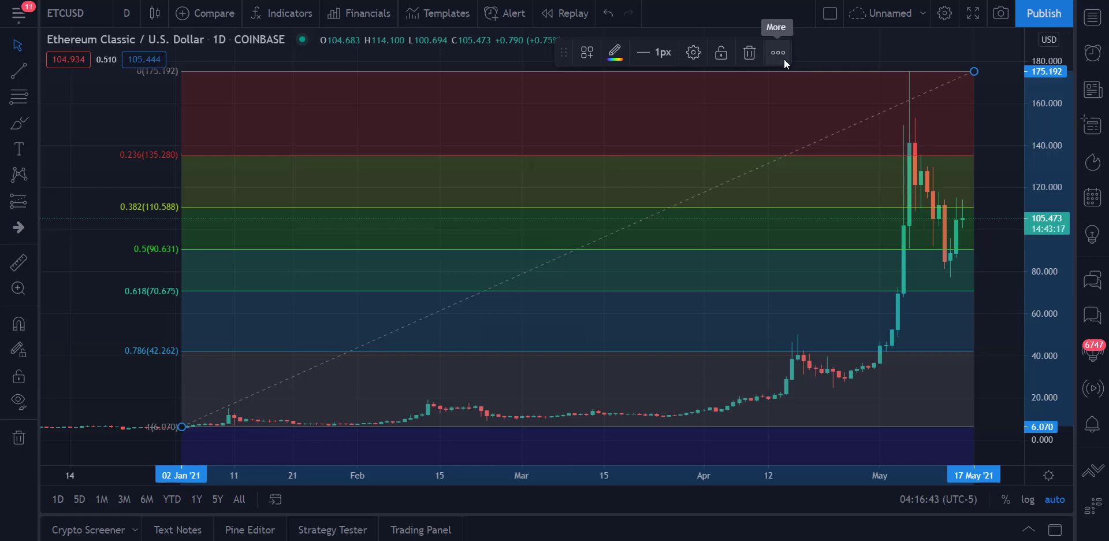
pyautogui.click(887, 57)
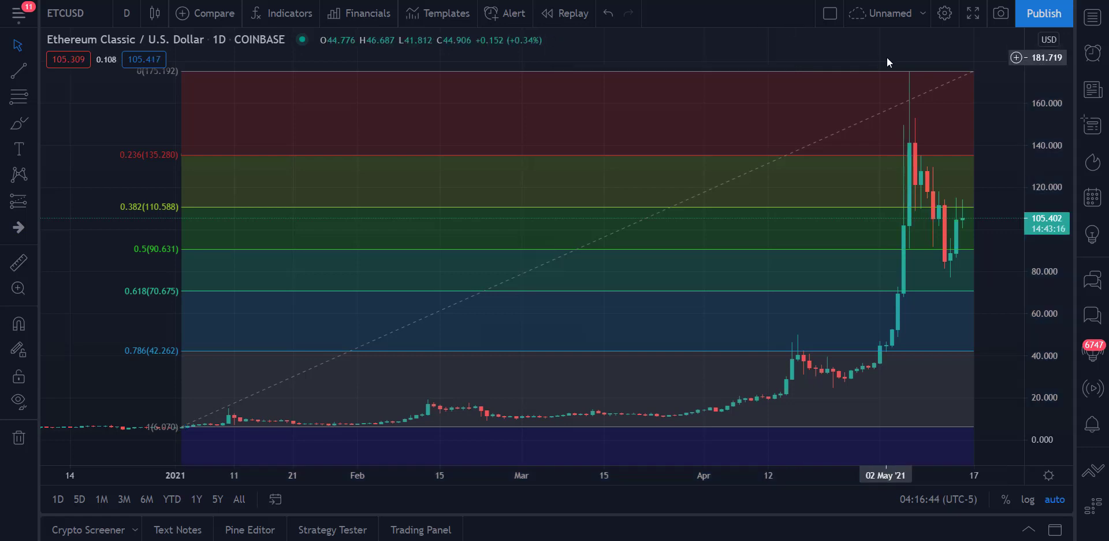
pyautogui.click(814, 76)
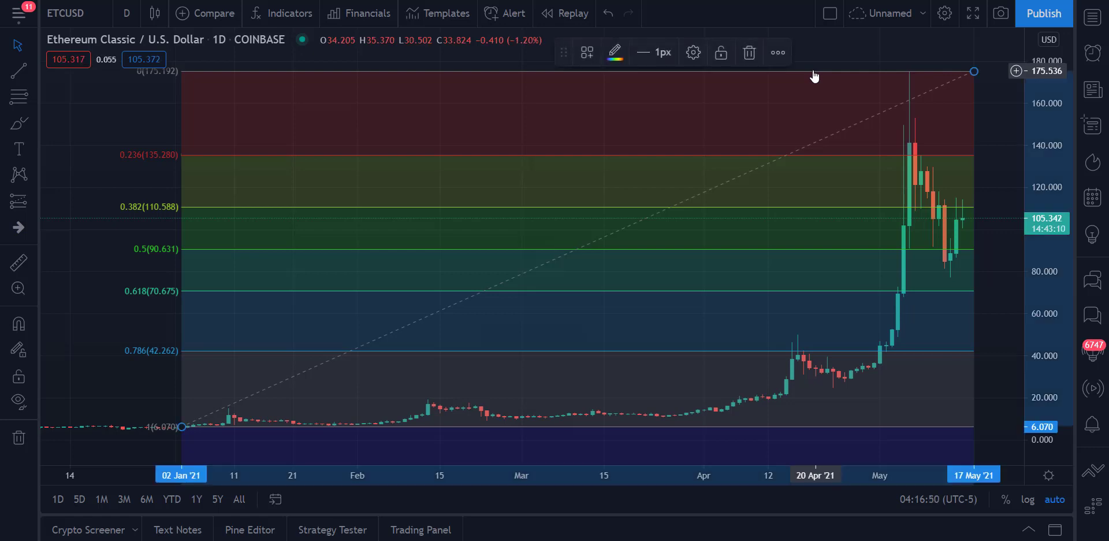
pyautogui.click(748, 56)
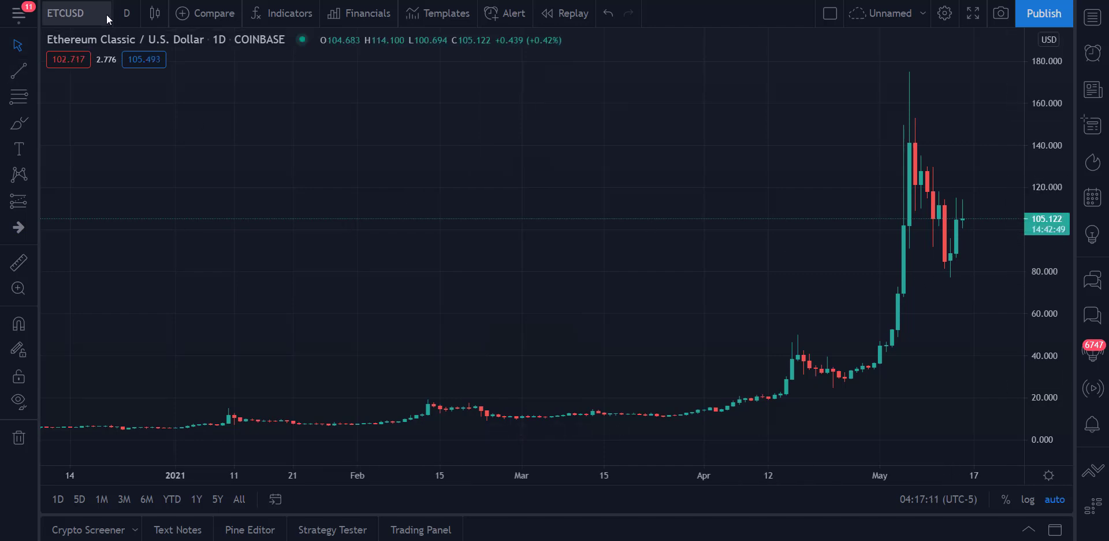
# Step: On the 4 hours timeframe, draw a descending Parallel Channel from 6 May to 14 May, its upper edge falling from about 157 to 94
pyautogui.click(128, 14)
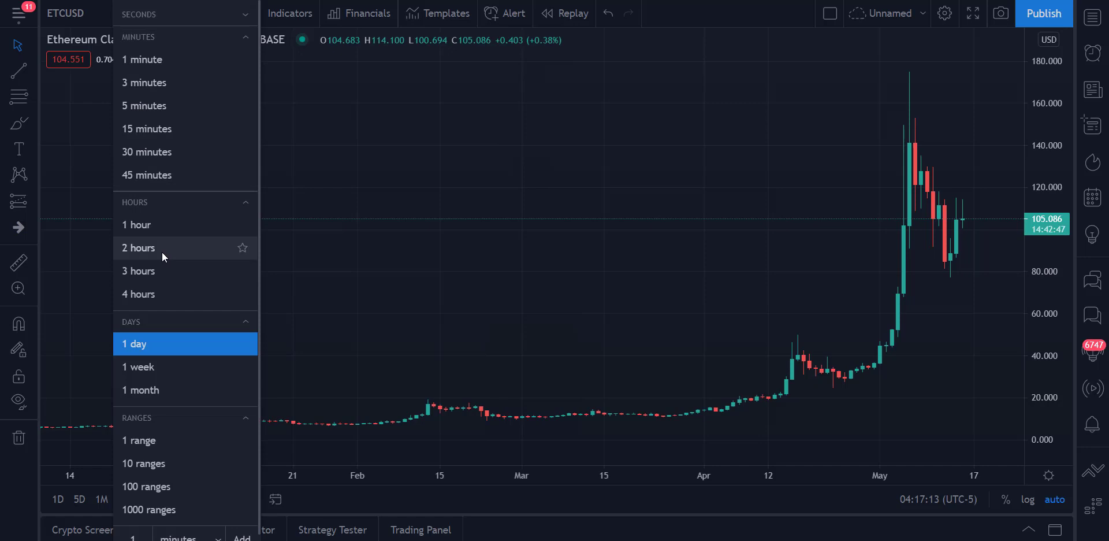
pyautogui.click(164, 291)
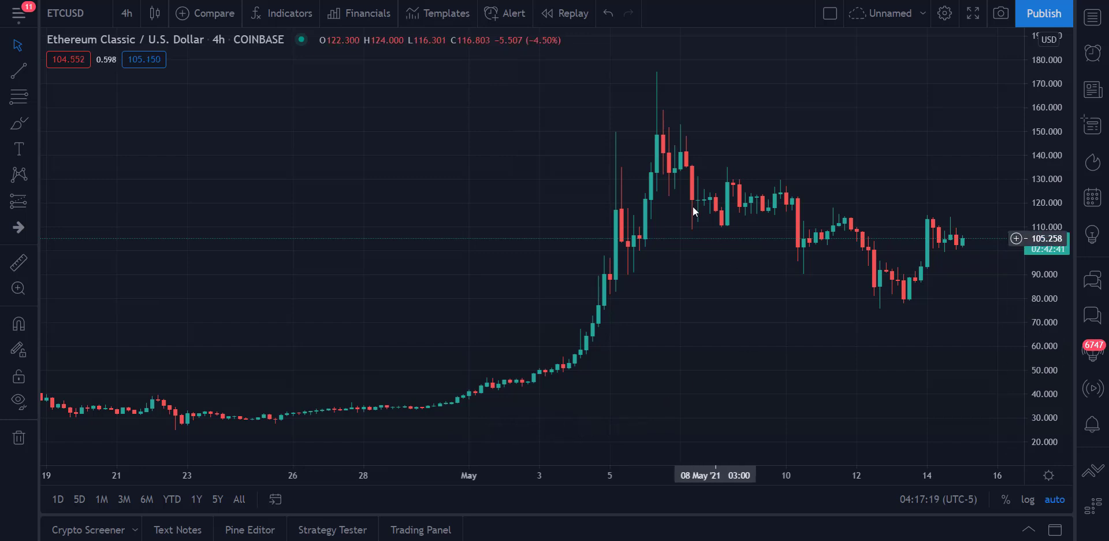
pyautogui.click(33, 70)
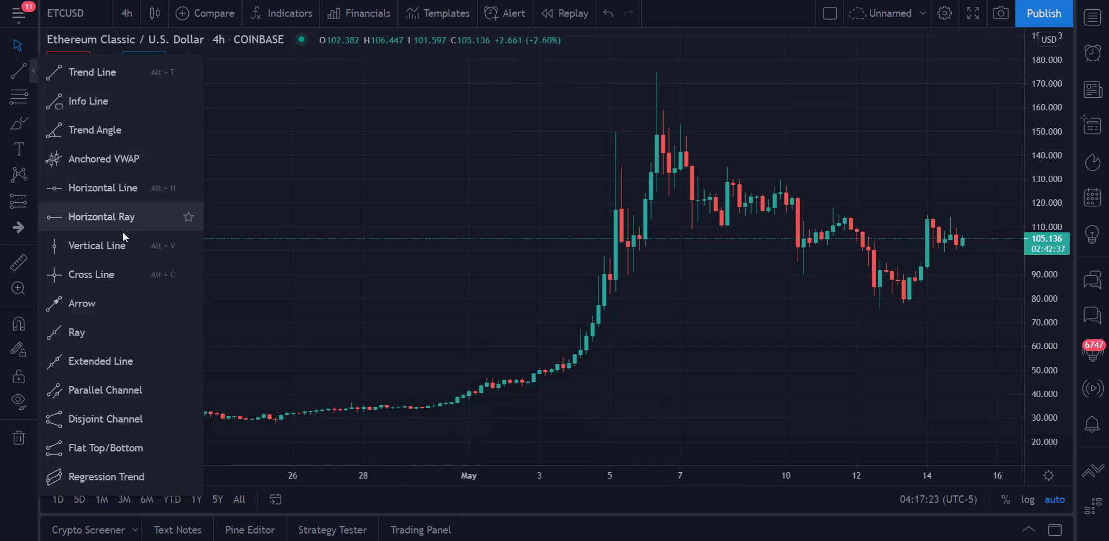
pyautogui.click(105, 393)
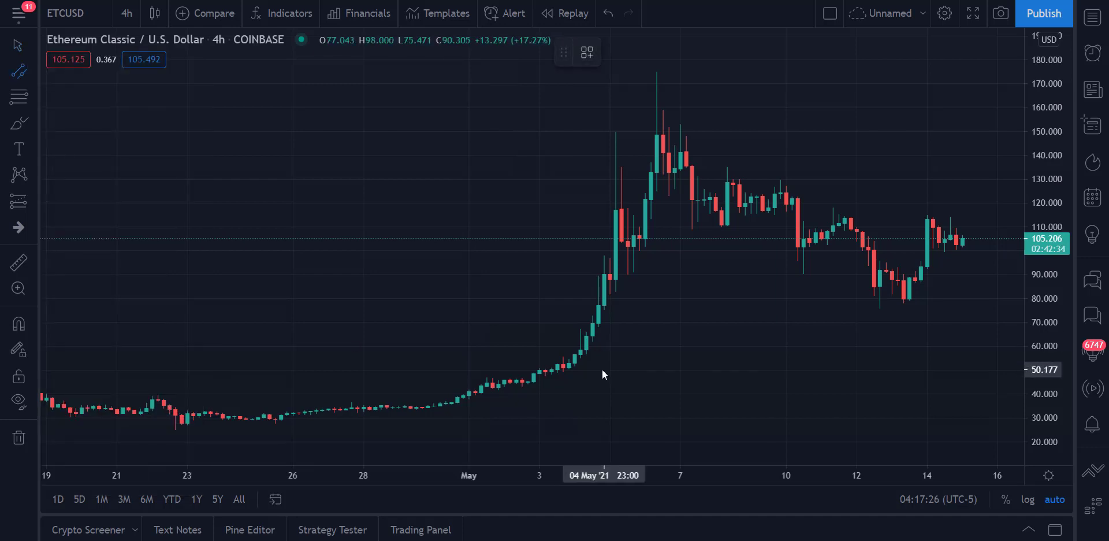
pyautogui.click(658, 184)
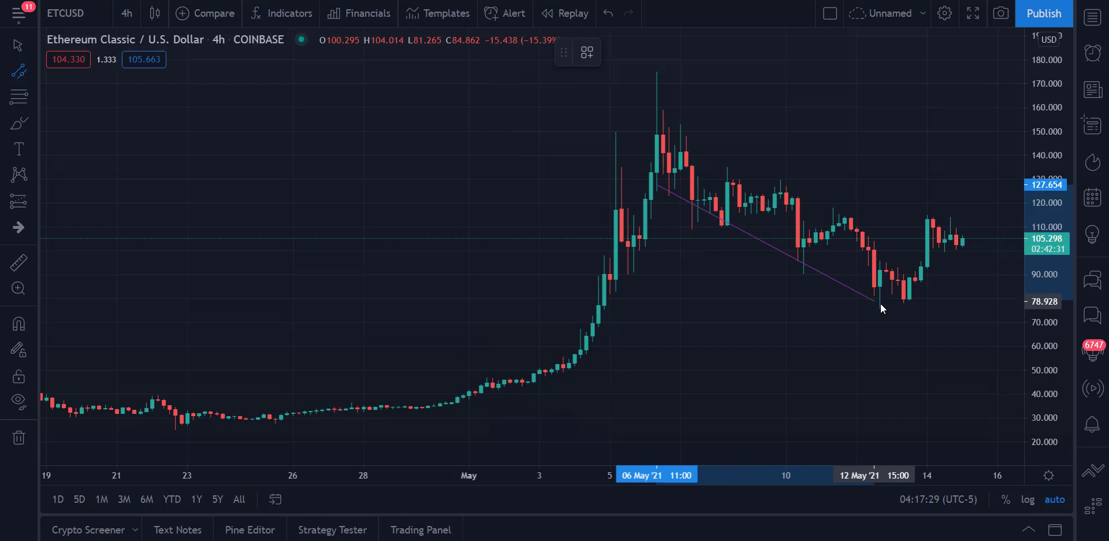
pyautogui.click(899, 313)
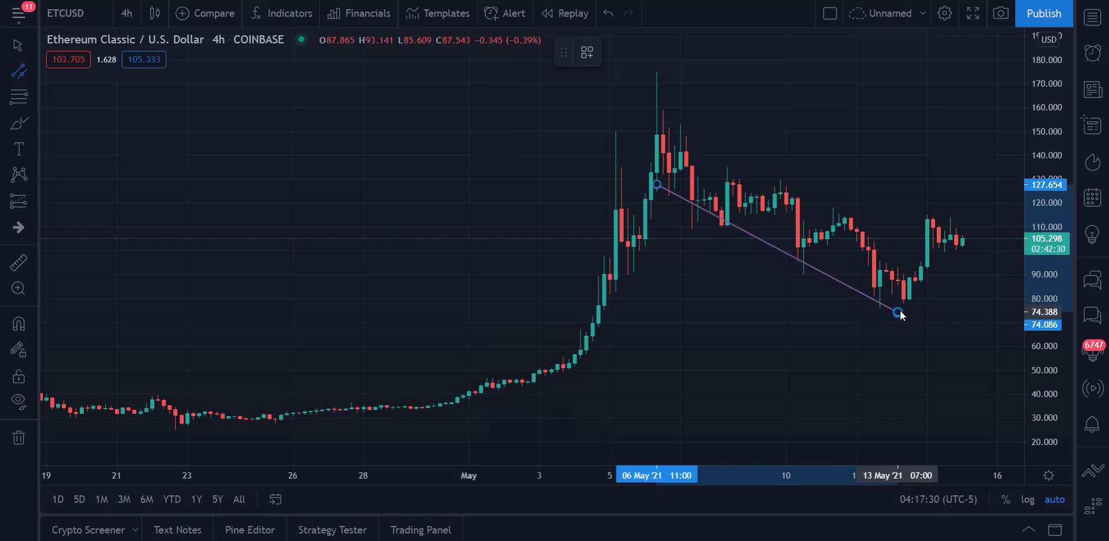
pyautogui.click(905, 250)
pyautogui.moveTo(903, 247); pyautogui.dragTo(940, 265)
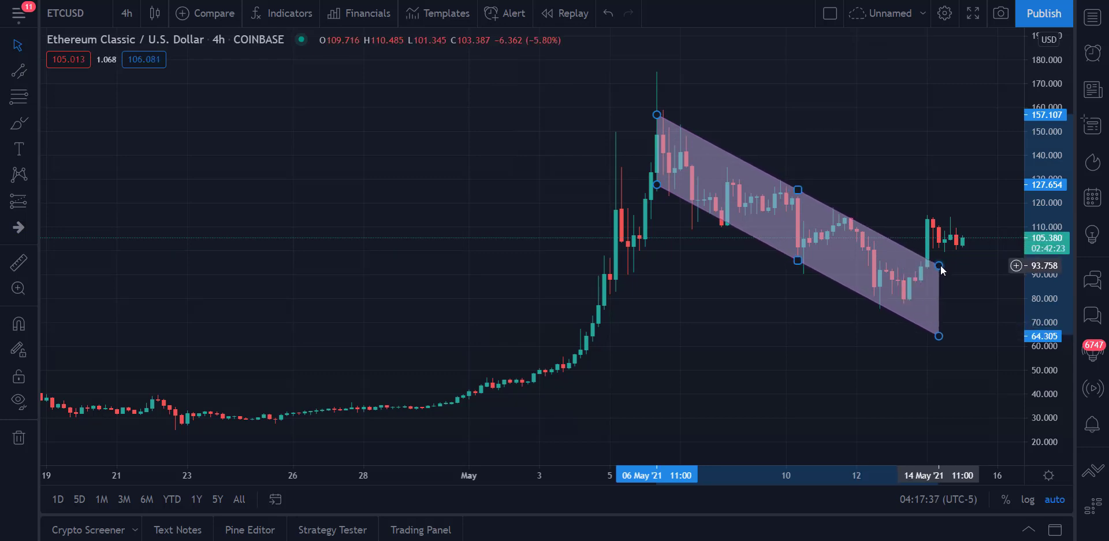
pyautogui.click(976, 293)
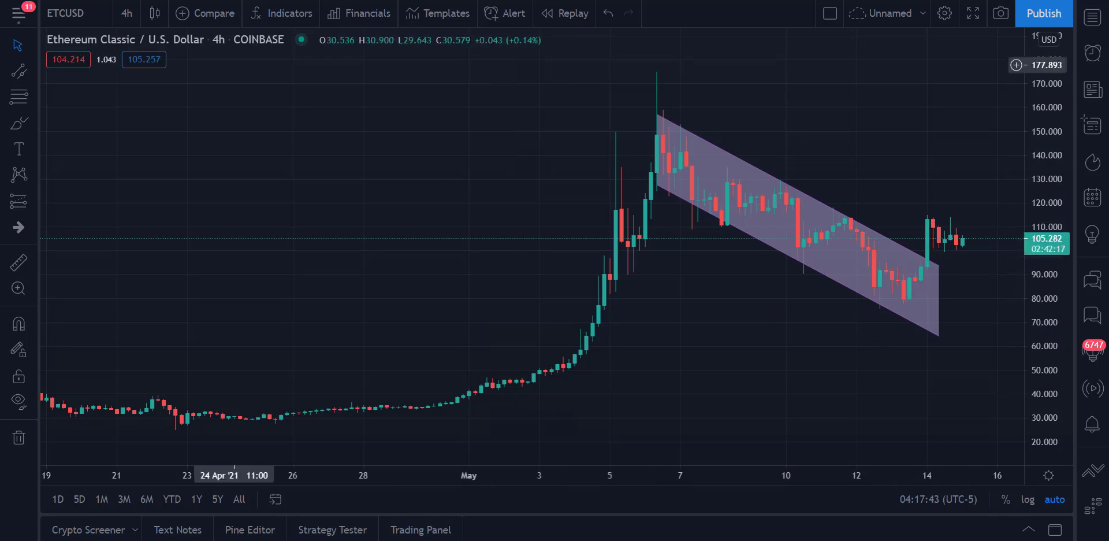
# Step: Draw a rising Trend Line under the latest candles from about 71.4 on 13 May to about 105.6 on 15 May
pyautogui.click(32, 69)
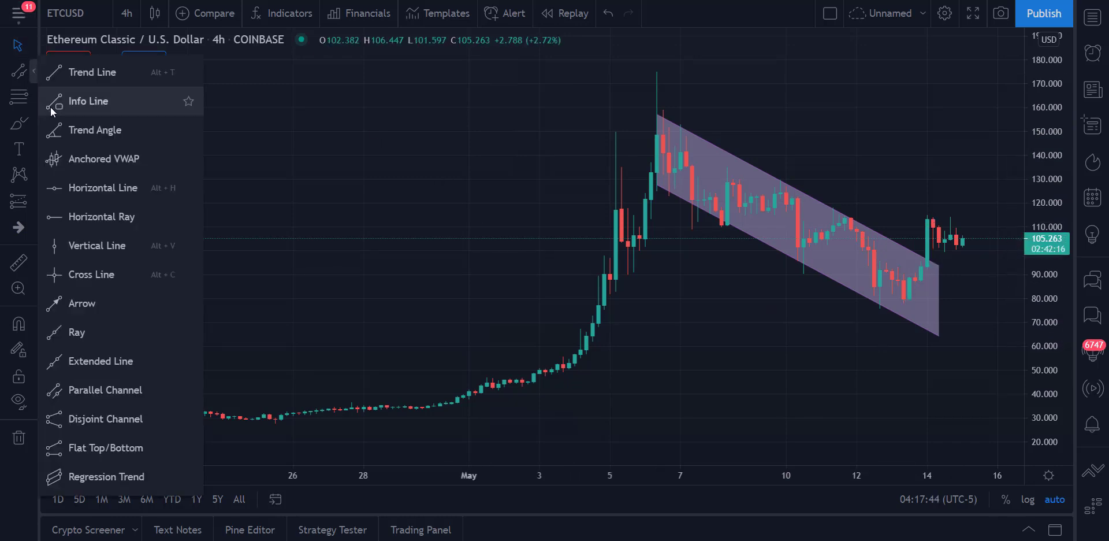
pyautogui.click(55, 71)
pyautogui.click(892, 319)
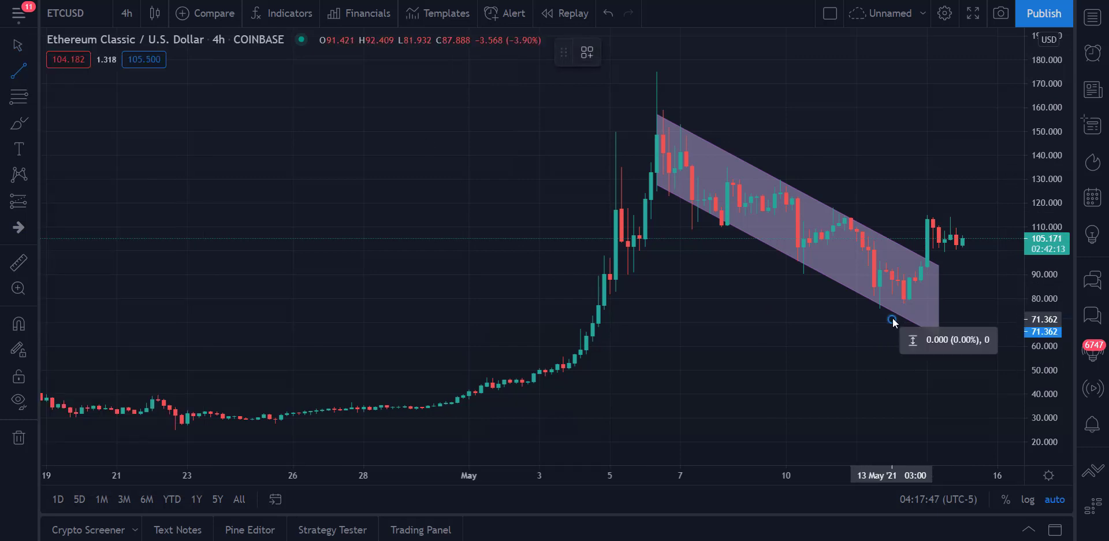
pyautogui.click(979, 236)
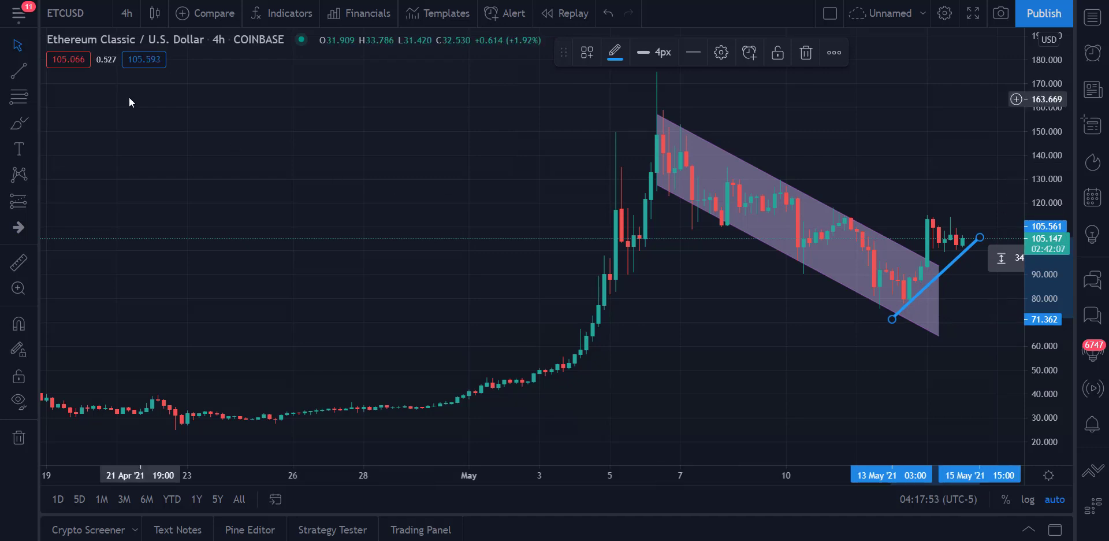
# Step: Draw a descending Trend Line along the channel's upper edge from about 158.5 on 6 May to about 94.4 on 14 May
pyautogui.click(21, 71)
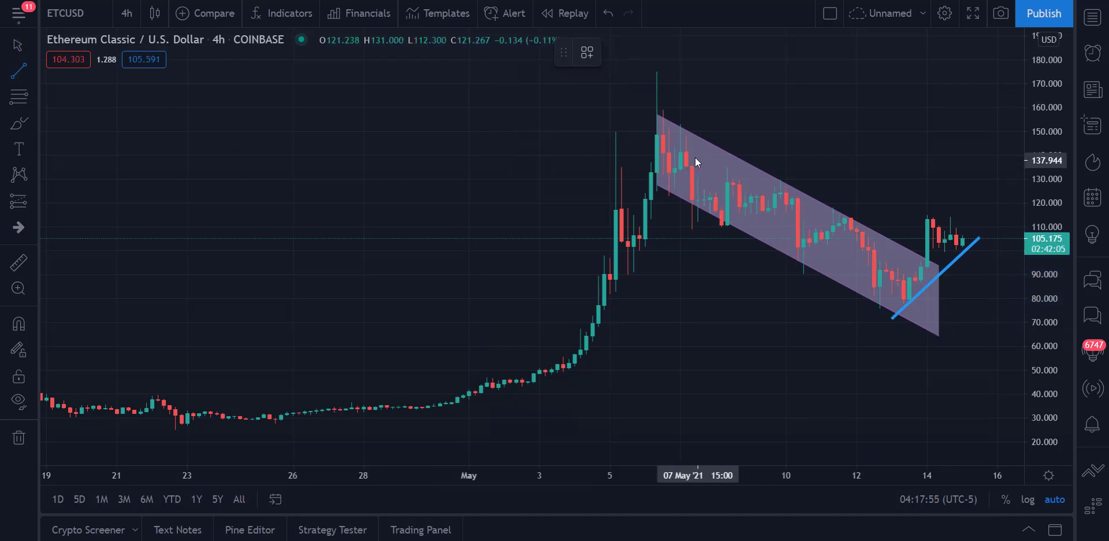
pyautogui.click(662, 111)
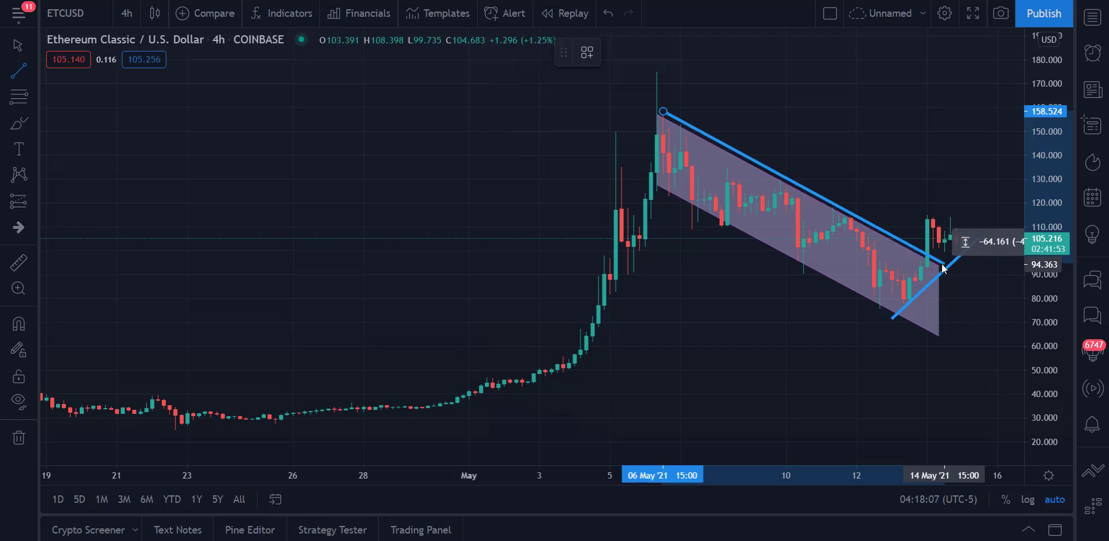
pyautogui.click(972, 296)
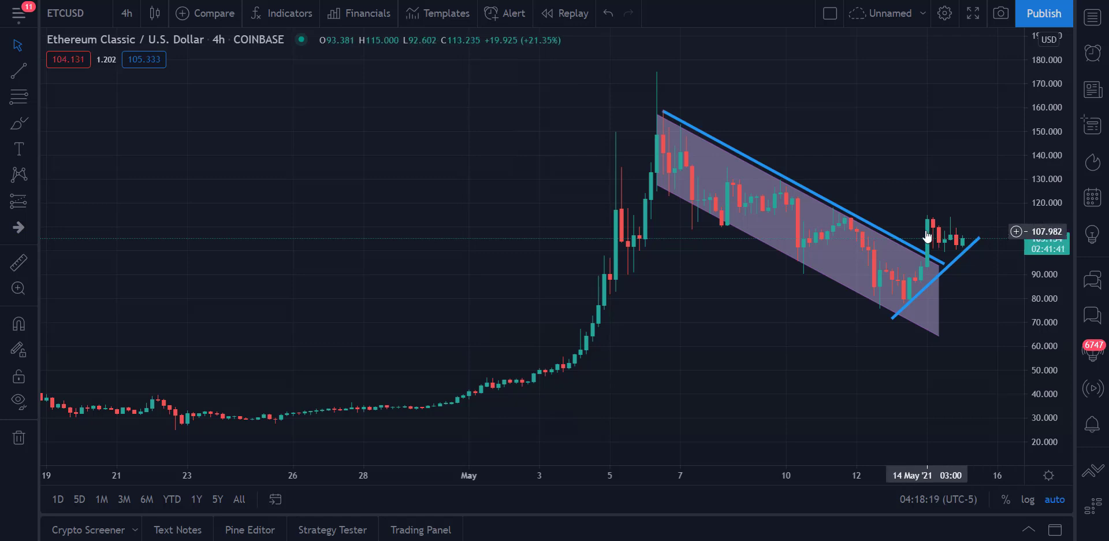
pyautogui.click(897, 243)
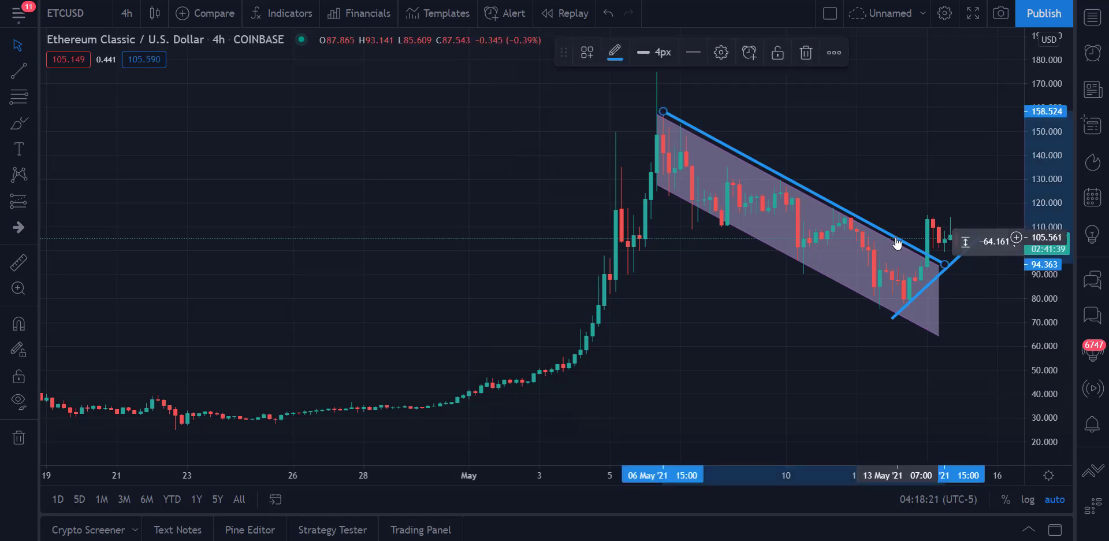
pyautogui.click(802, 383)
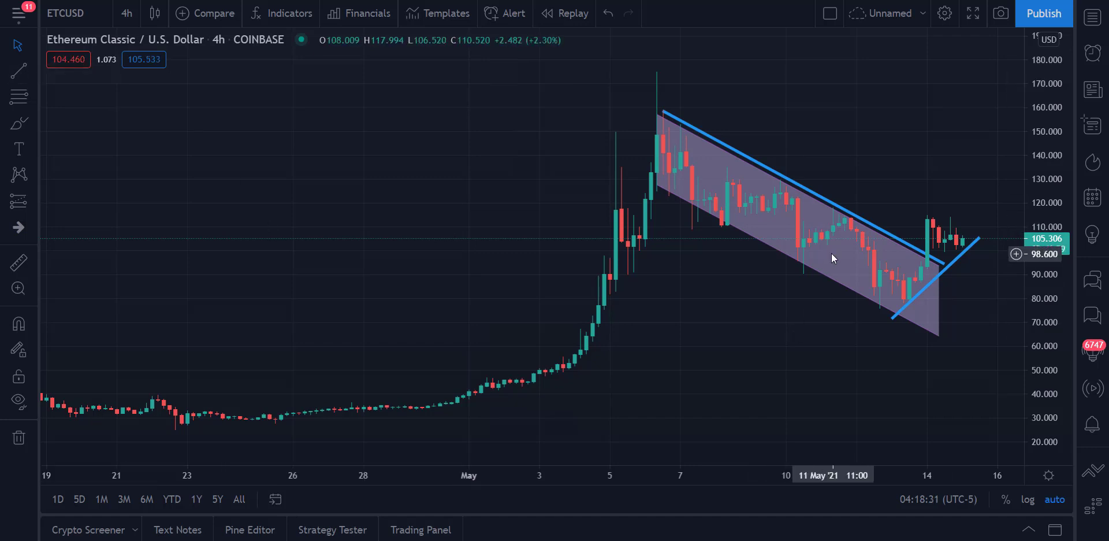
# Step: Delete the Parallel Channel, the descending Trend Line and the rising Trend Line from the 4 hours chart
pyautogui.click(832, 214)
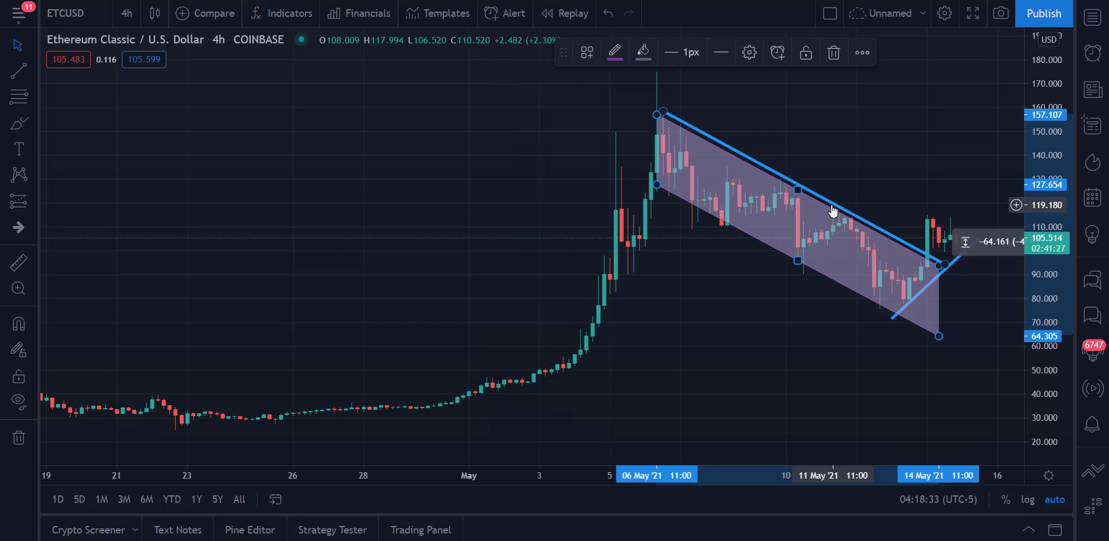
pyautogui.click(833, 53)
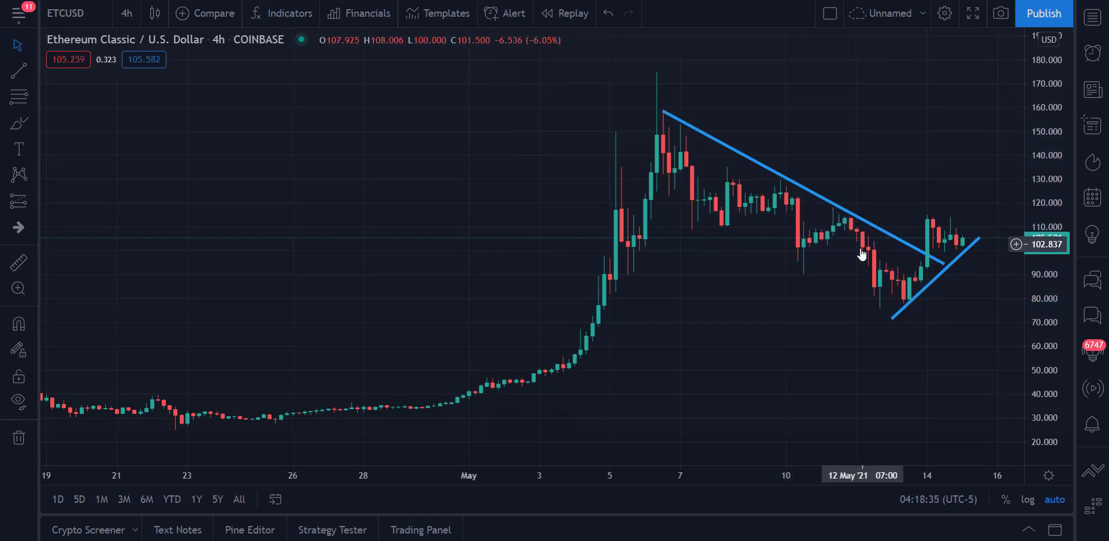
pyautogui.click(875, 228)
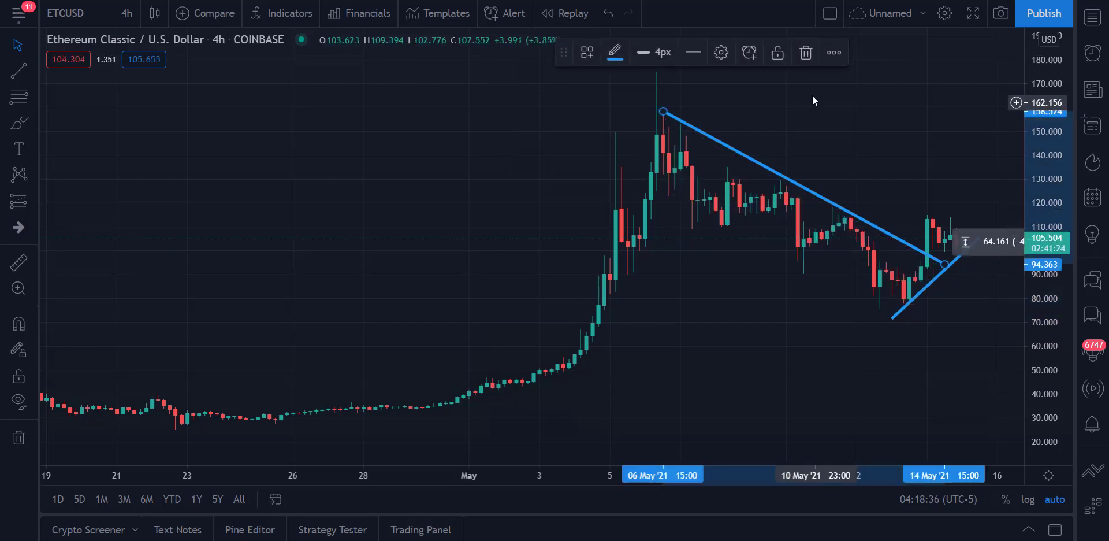
pyautogui.click(805, 53)
pyautogui.click(923, 296)
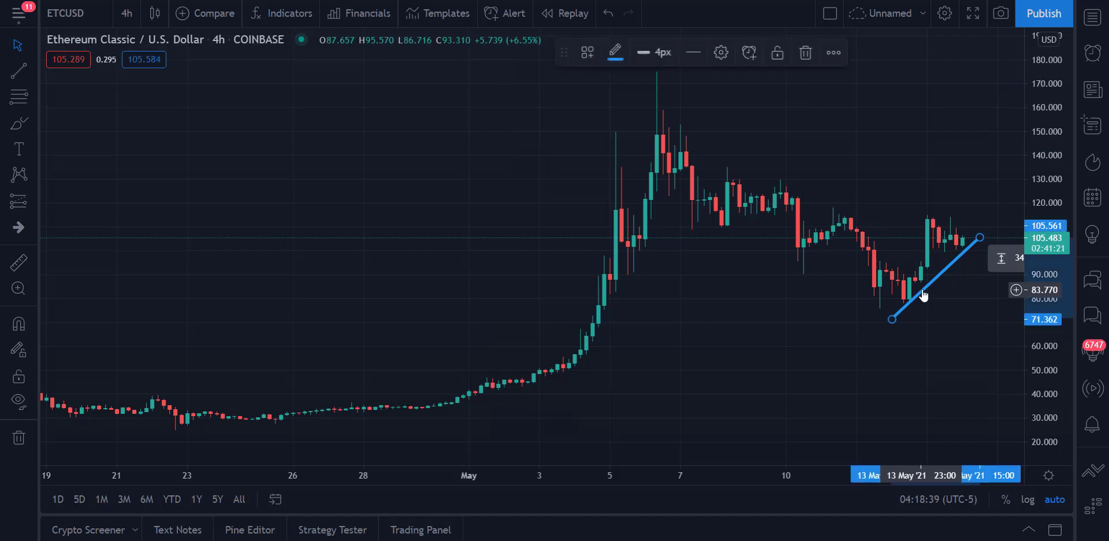
pyautogui.click(806, 53)
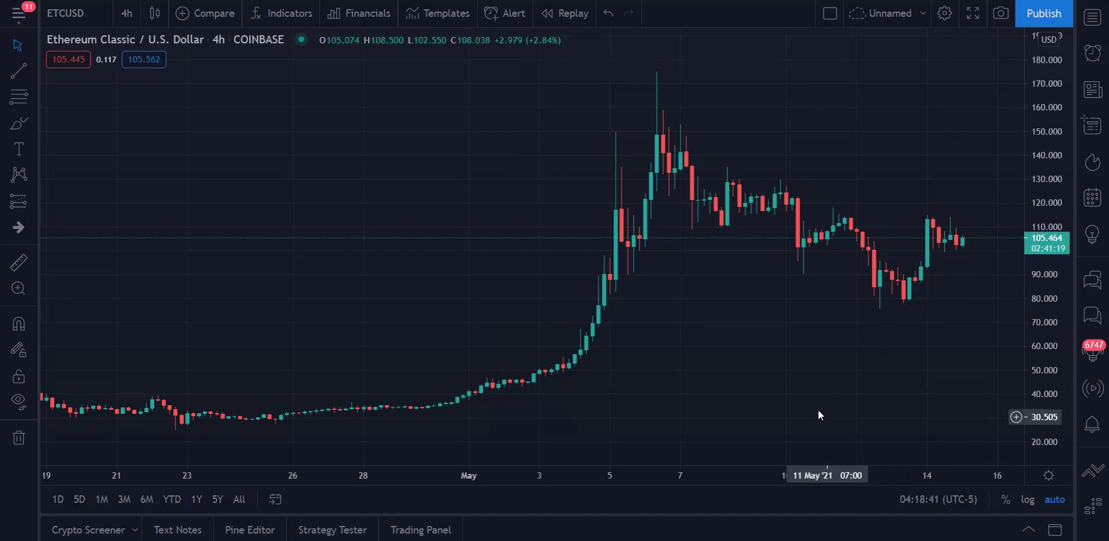
pyautogui.moveTo(320, 474); pyautogui.dragTo(787, 470)
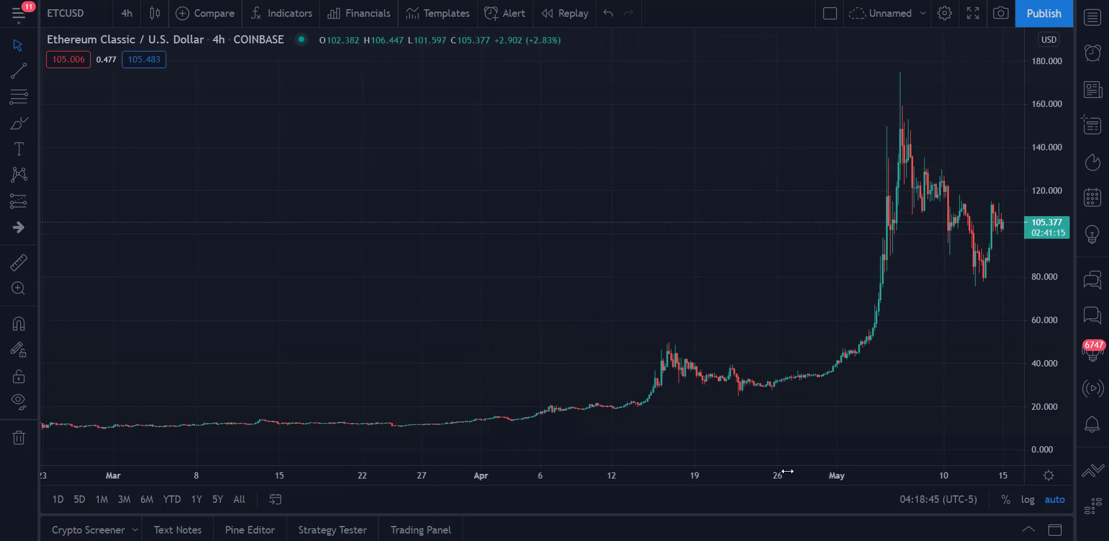